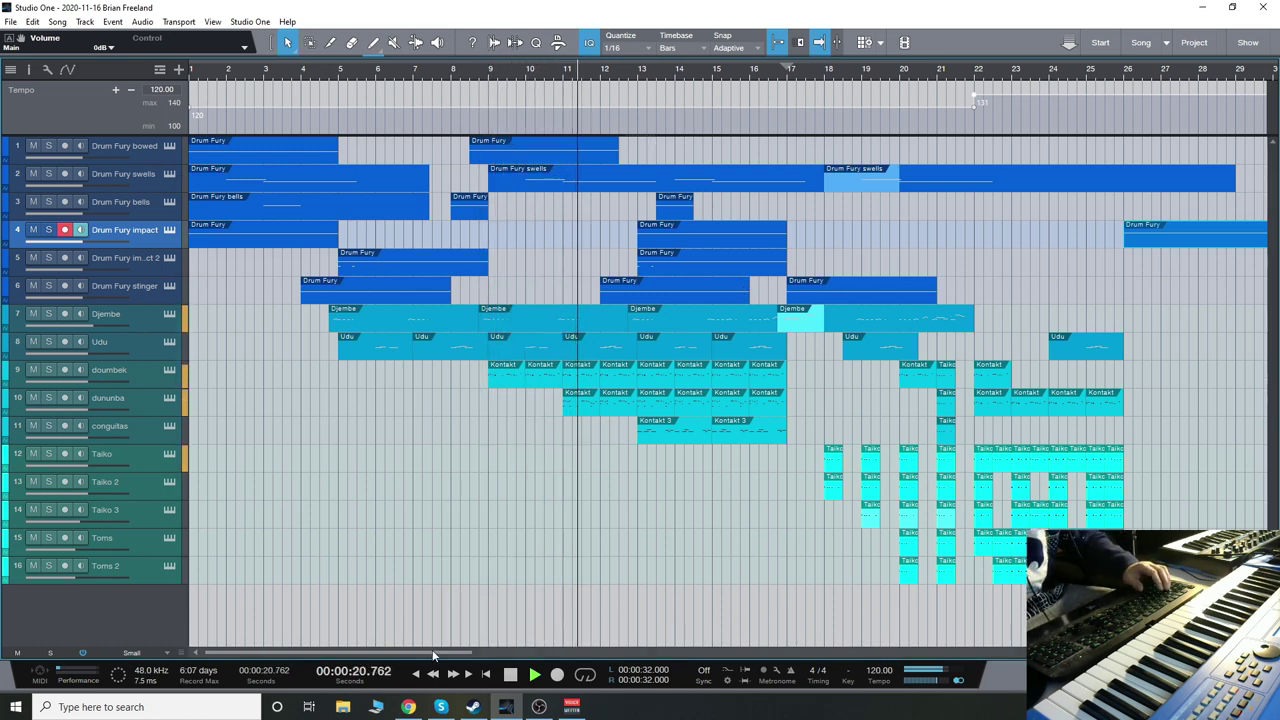
Step: Follow the drum arrangement during playback, from the opening Drum Fury parts through the final taiko section
drag(433, 653, 457, 655)
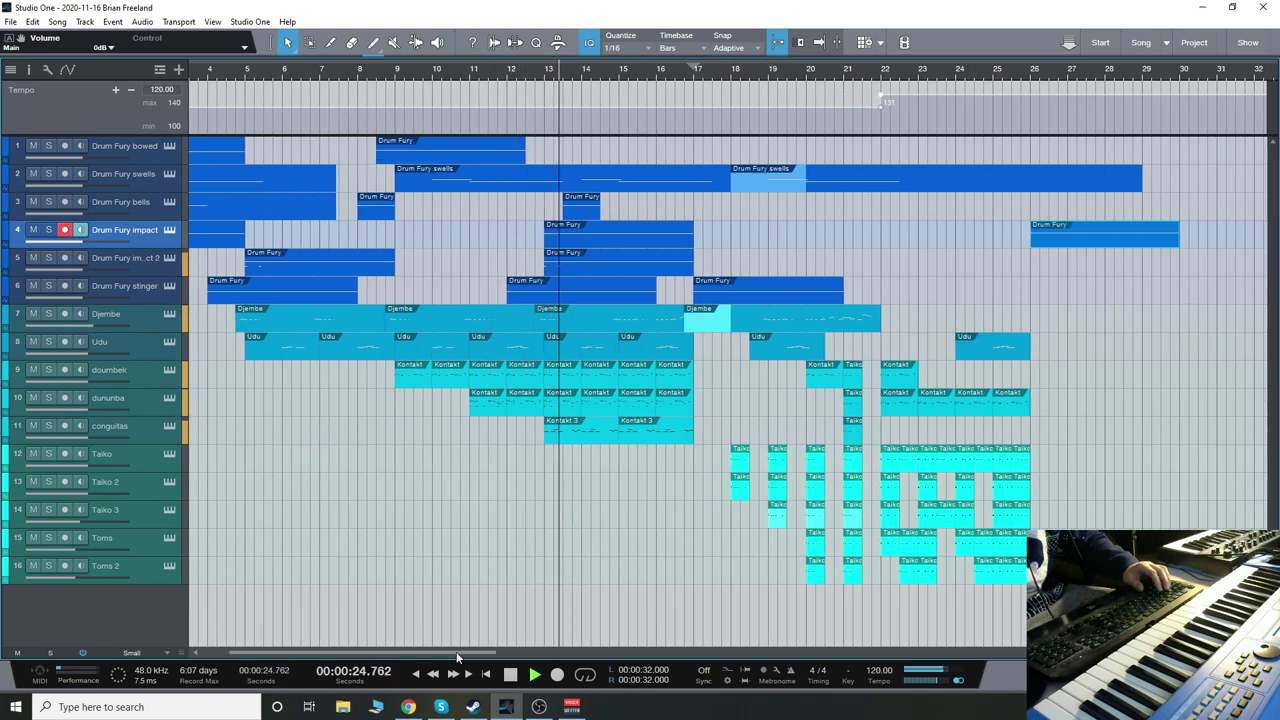
drag(457, 655, 486, 654)
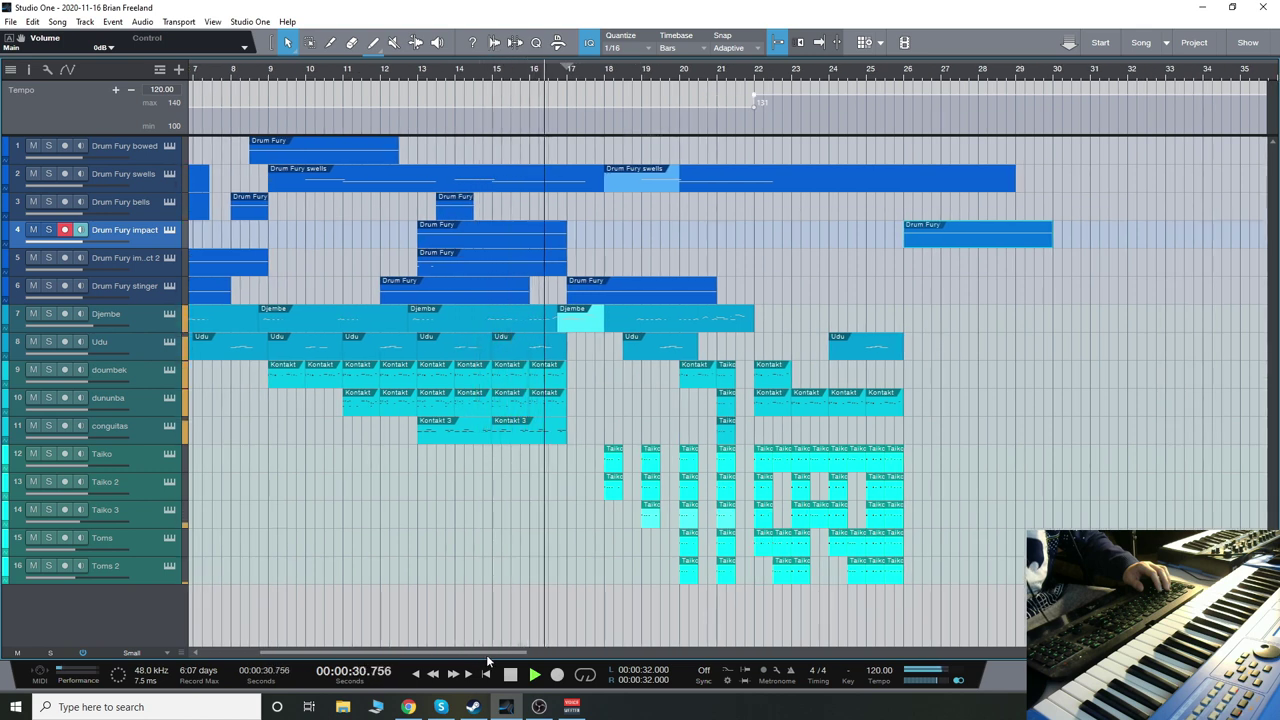
drag(486, 654, 559, 664)
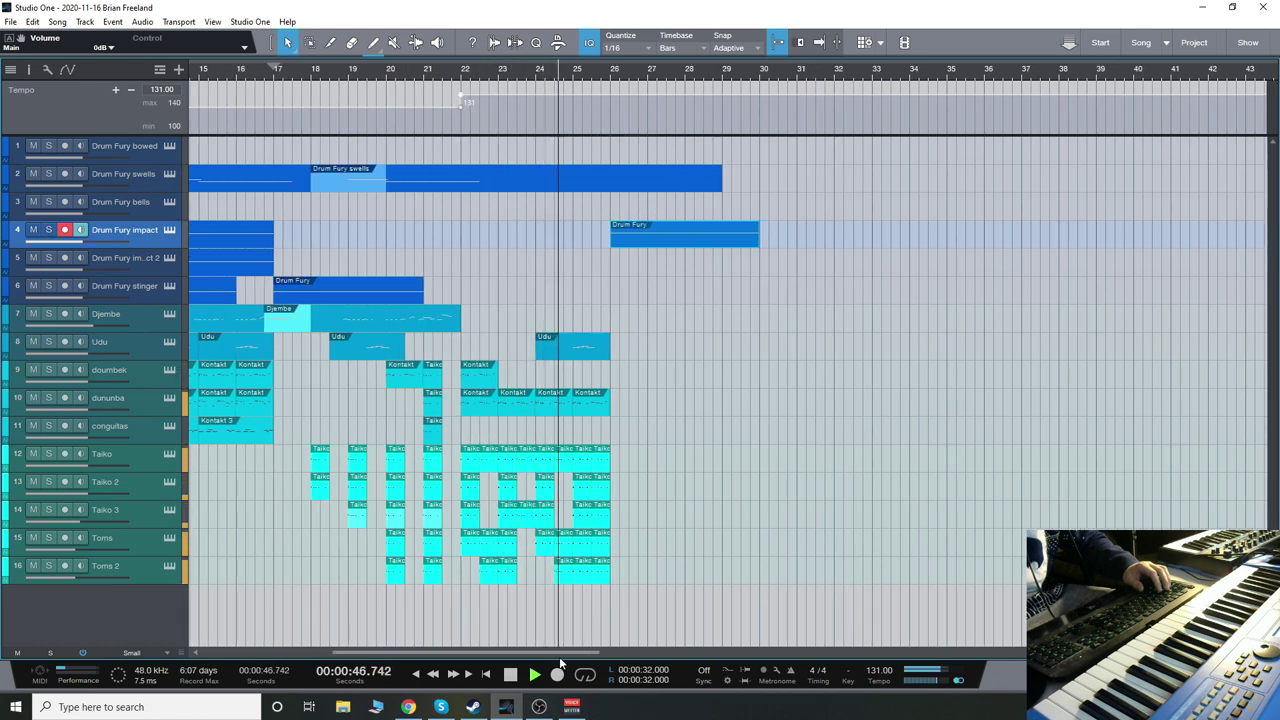
drag(559, 656, 563, 657)
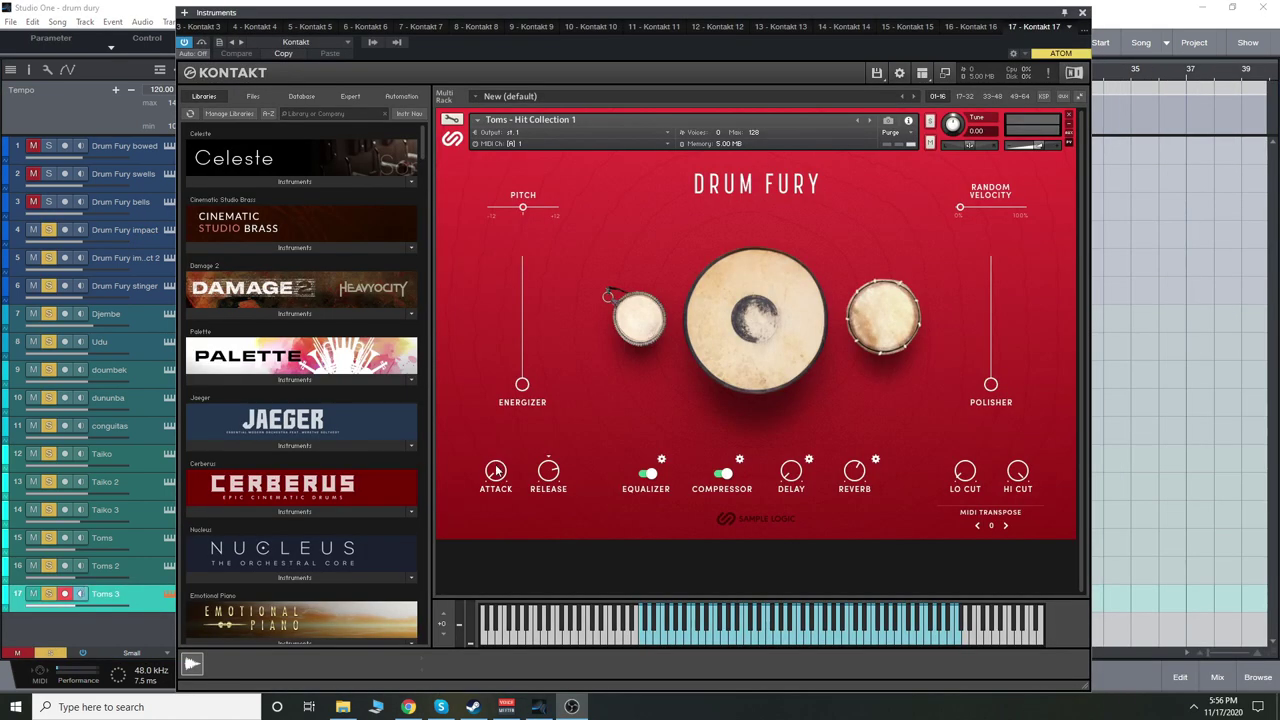
Step: Browse the Drum Fury instruments in the Sample Logic folder of Kontakt's Quick-Load browser, closing the browser when done
drag(791, 13, 753, 14)
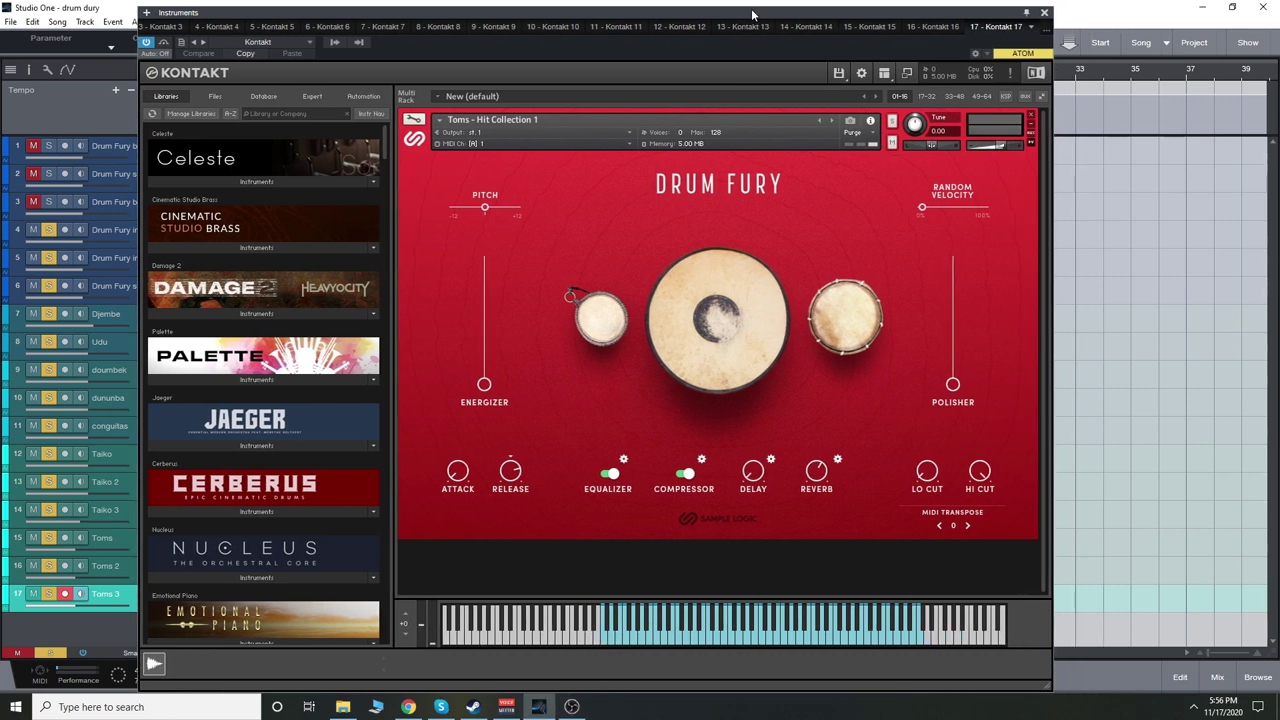
key(ctrl+f)
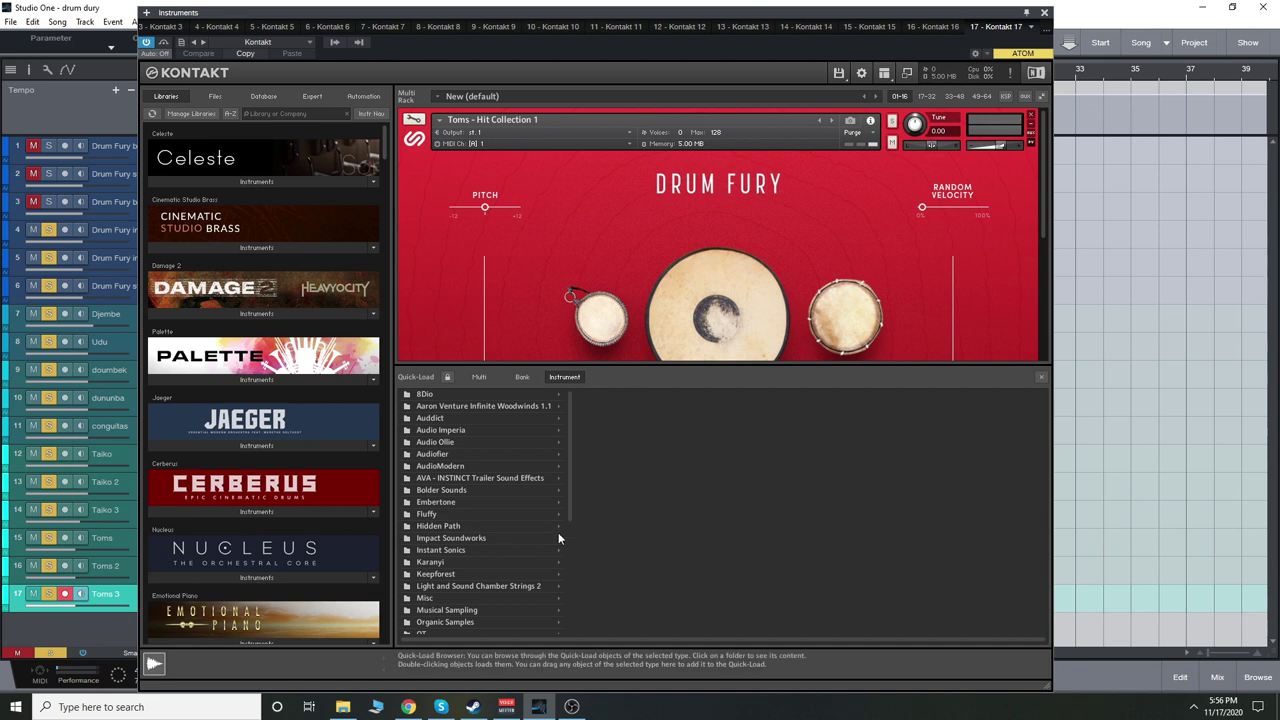
scroll(554, 536, down, 4)
scroll(546, 537, down, 2)
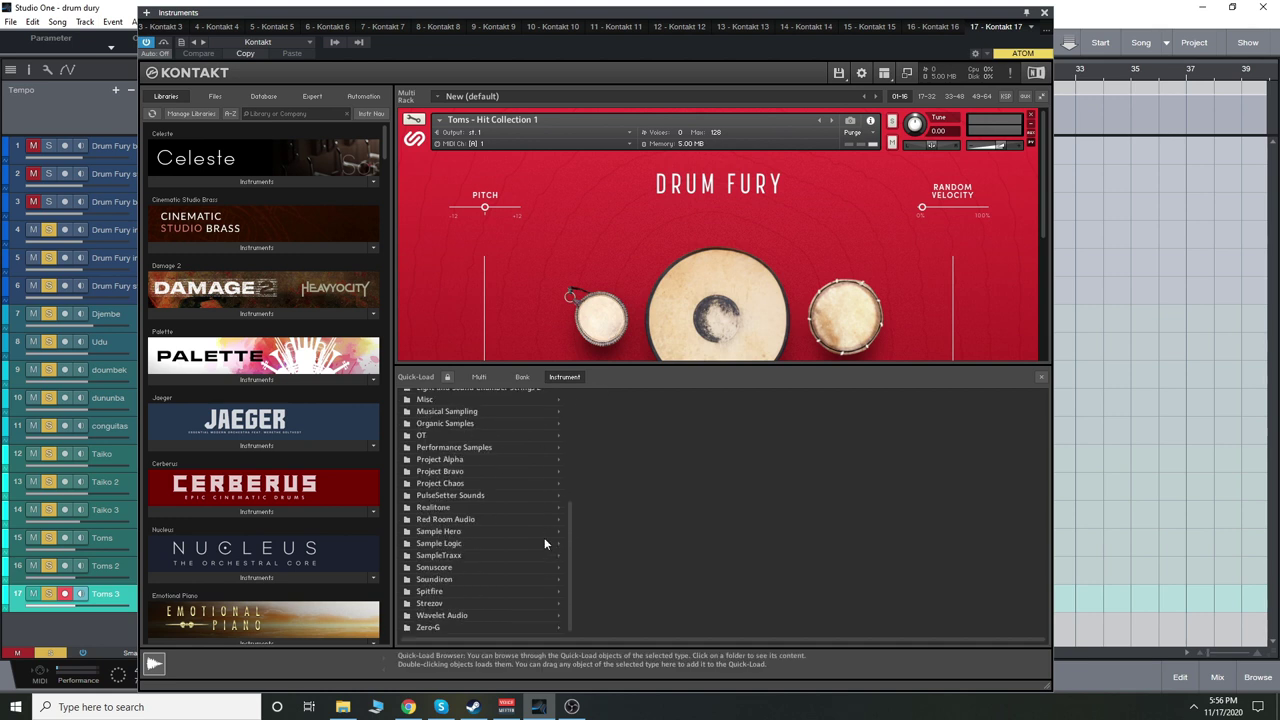
click(445, 543)
click(650, 418)
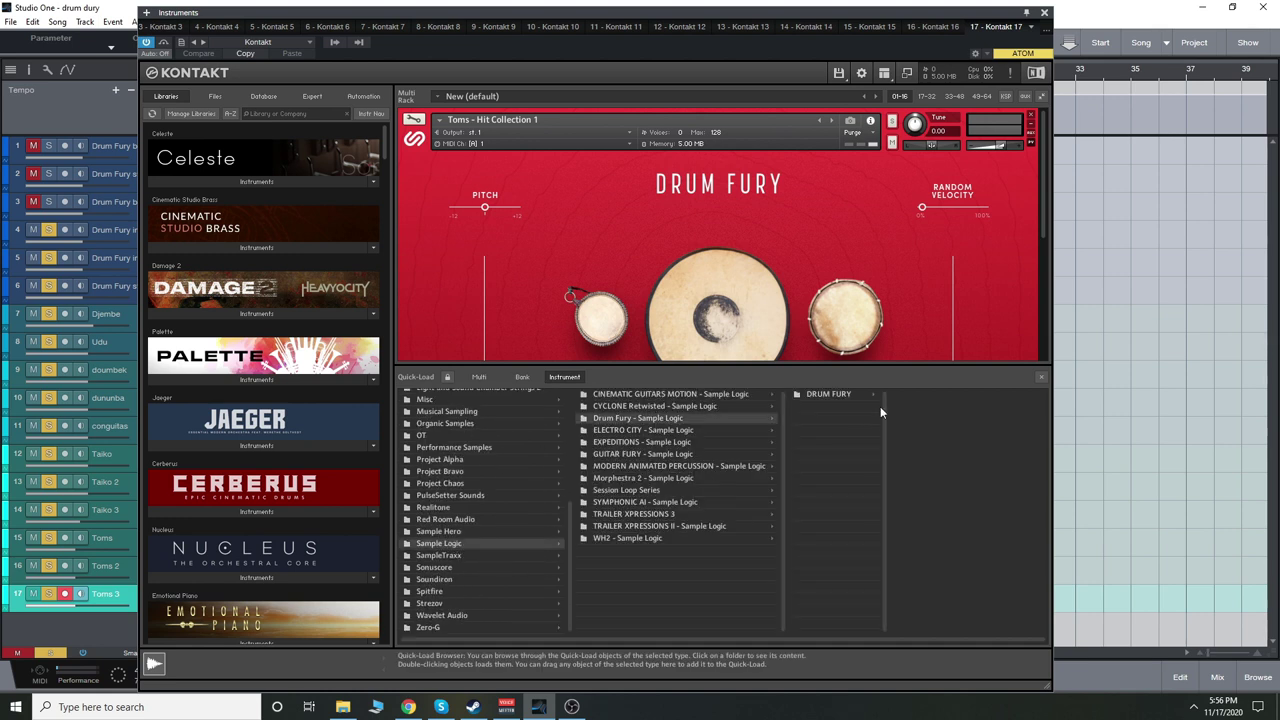
click(840, 395)
click(930, 396)
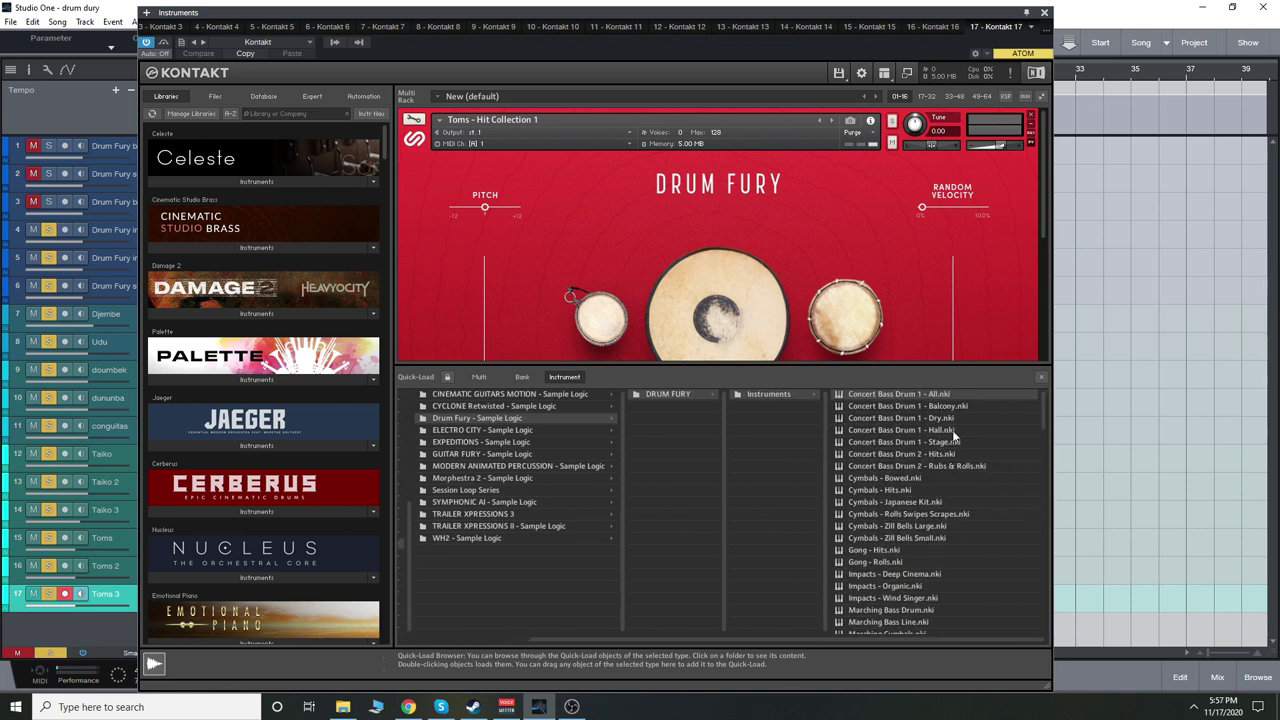
scroll(945, 424, down, 5)
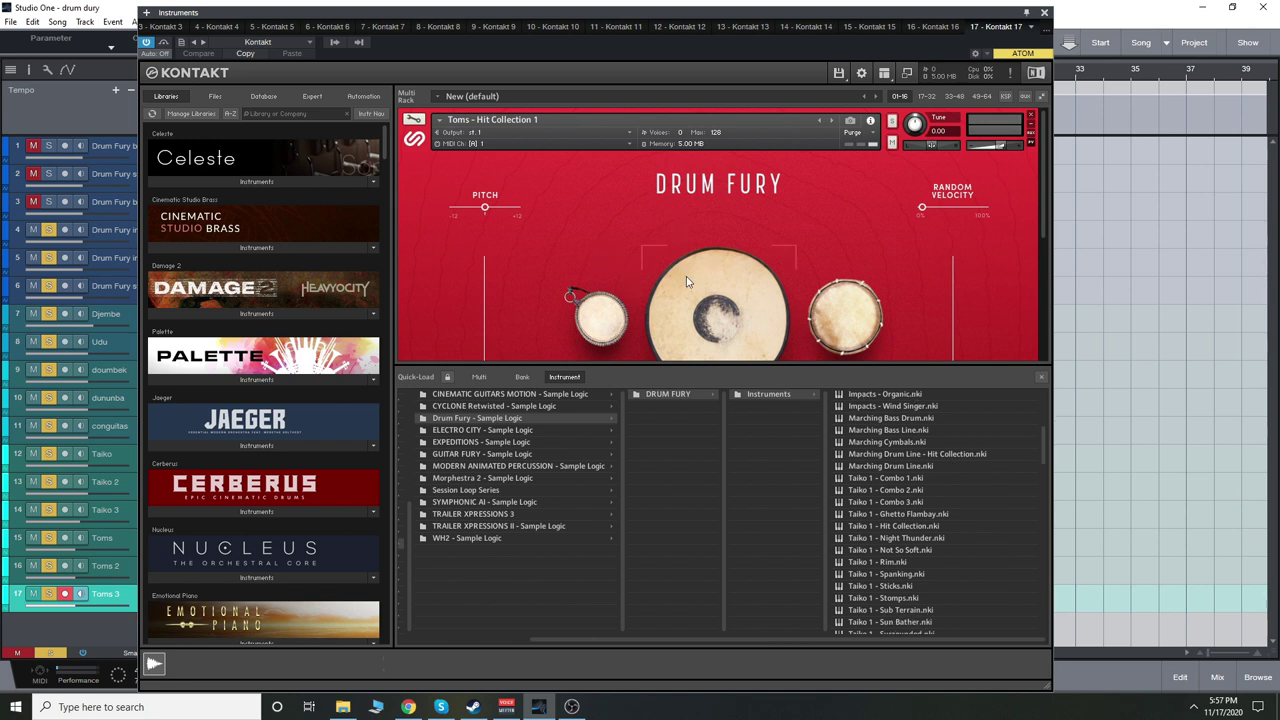
scroll(920, 480, down, 3)
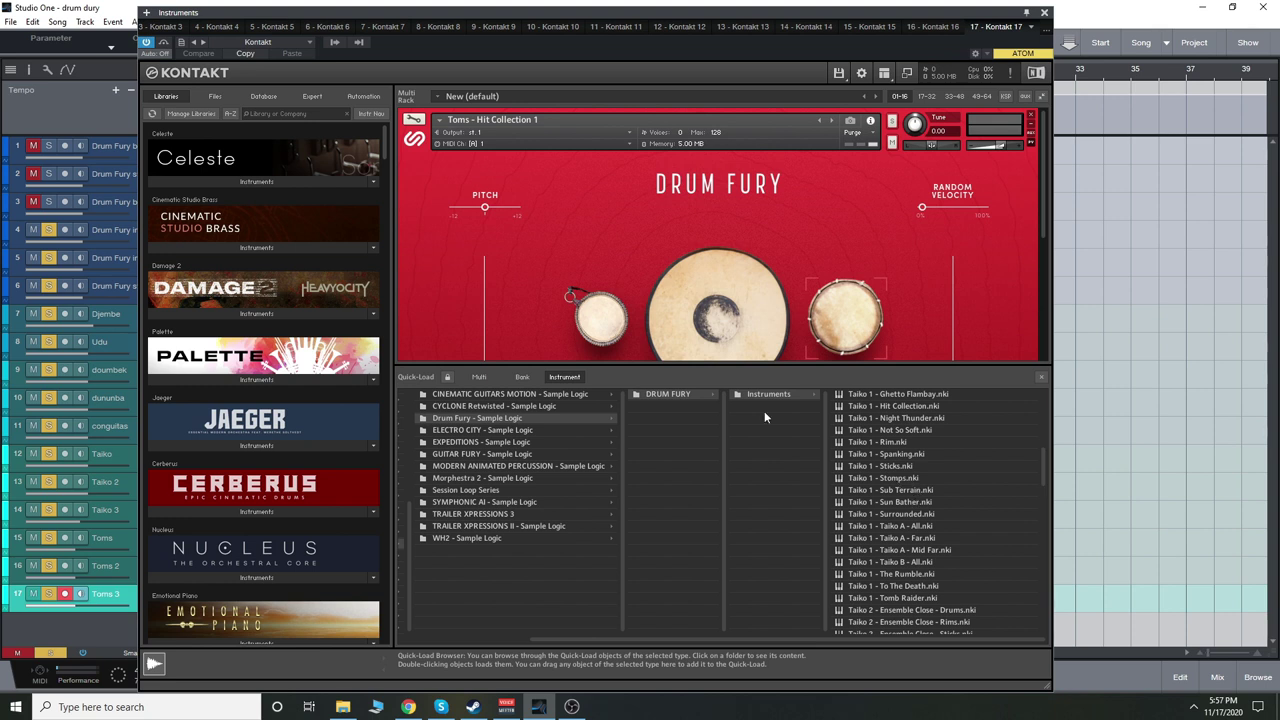
click(1041, 377)
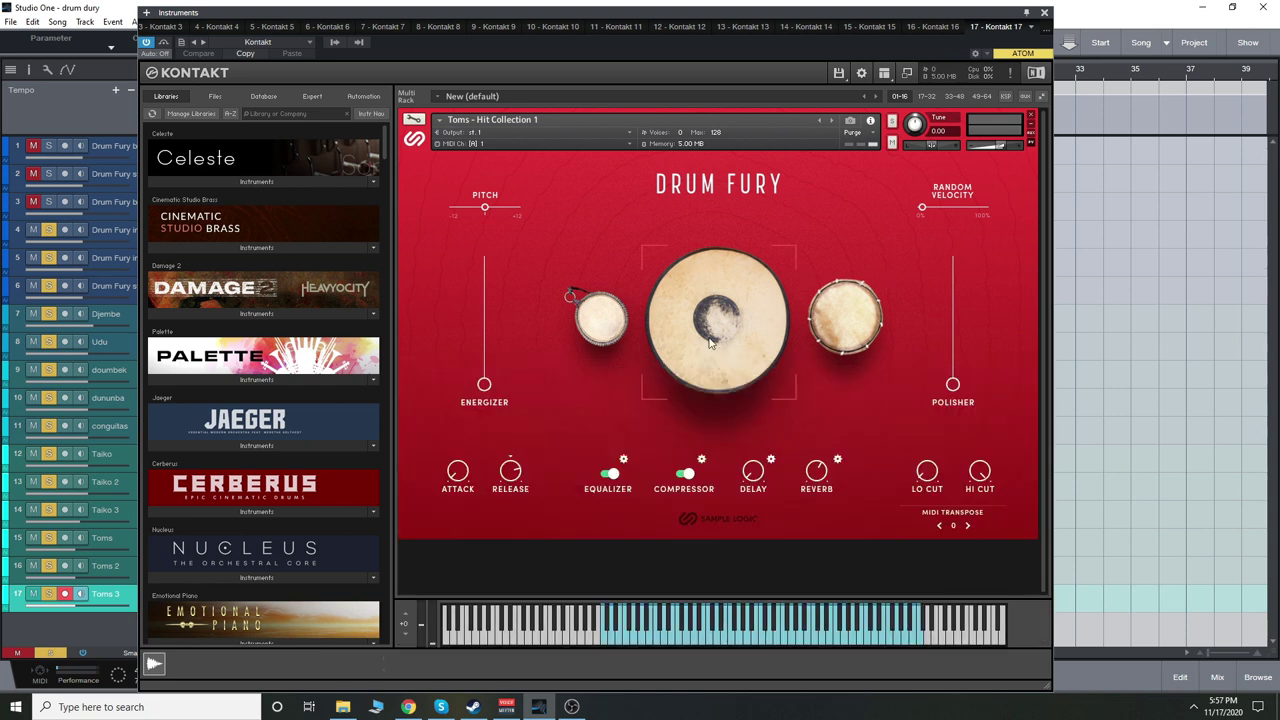
Step: Audition the large centre drum and the two smaller drums of the Toms - Hit Collection 1 instrument
click(714, 329)
click(714, 328)
click(603, 320)
click(843, 327)
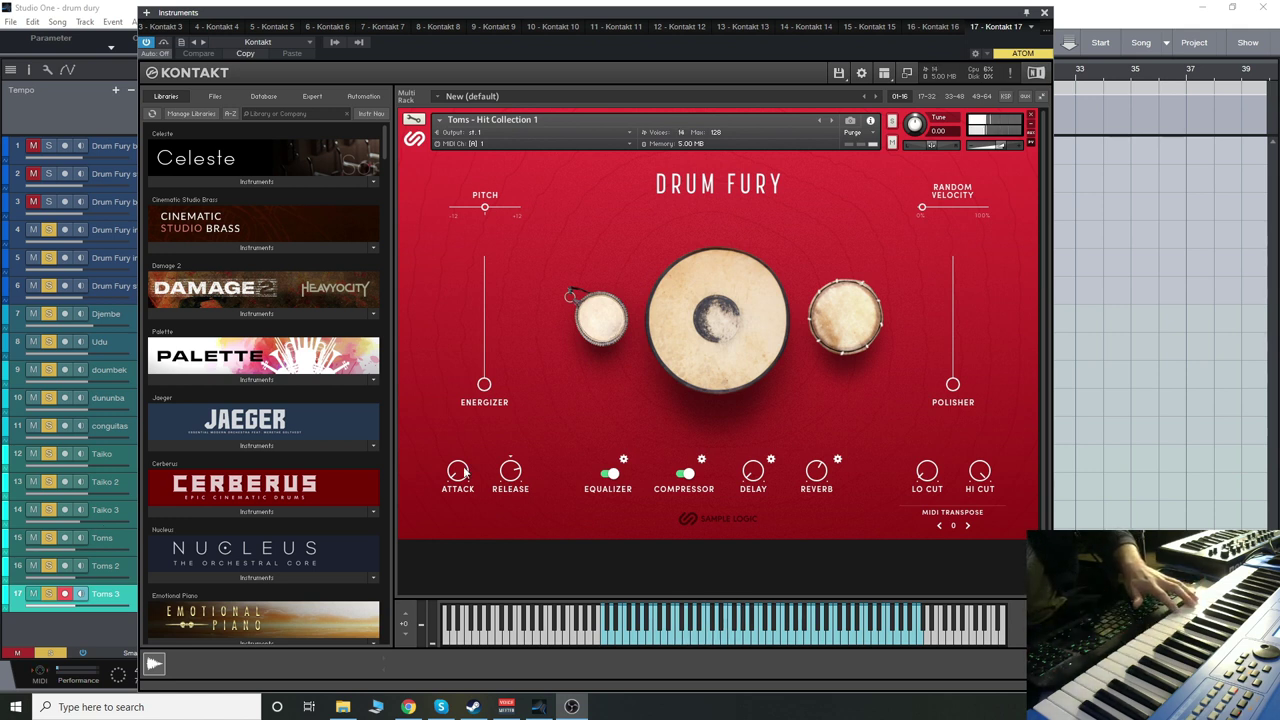
Step: Try the Energizer and the Polisher one at a time at maximum, returning each to off
drag(484, 384, 501, 97)
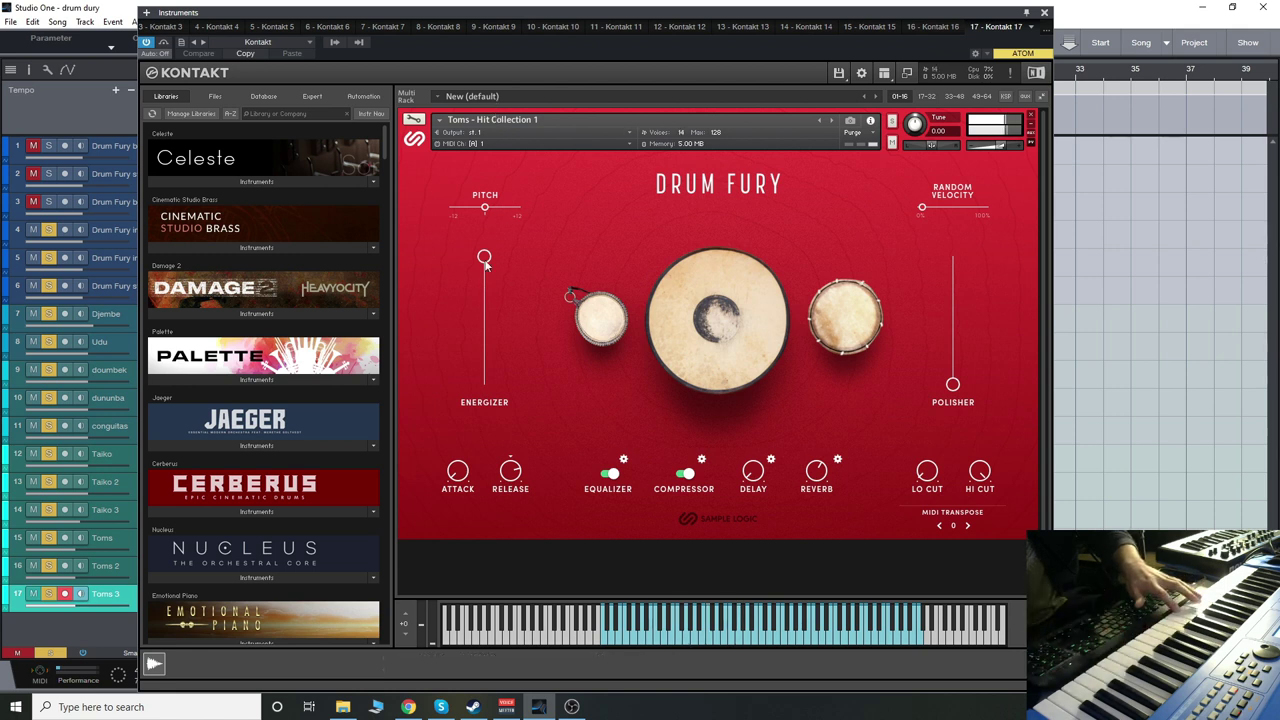
drag(486, 262, 800, 362)
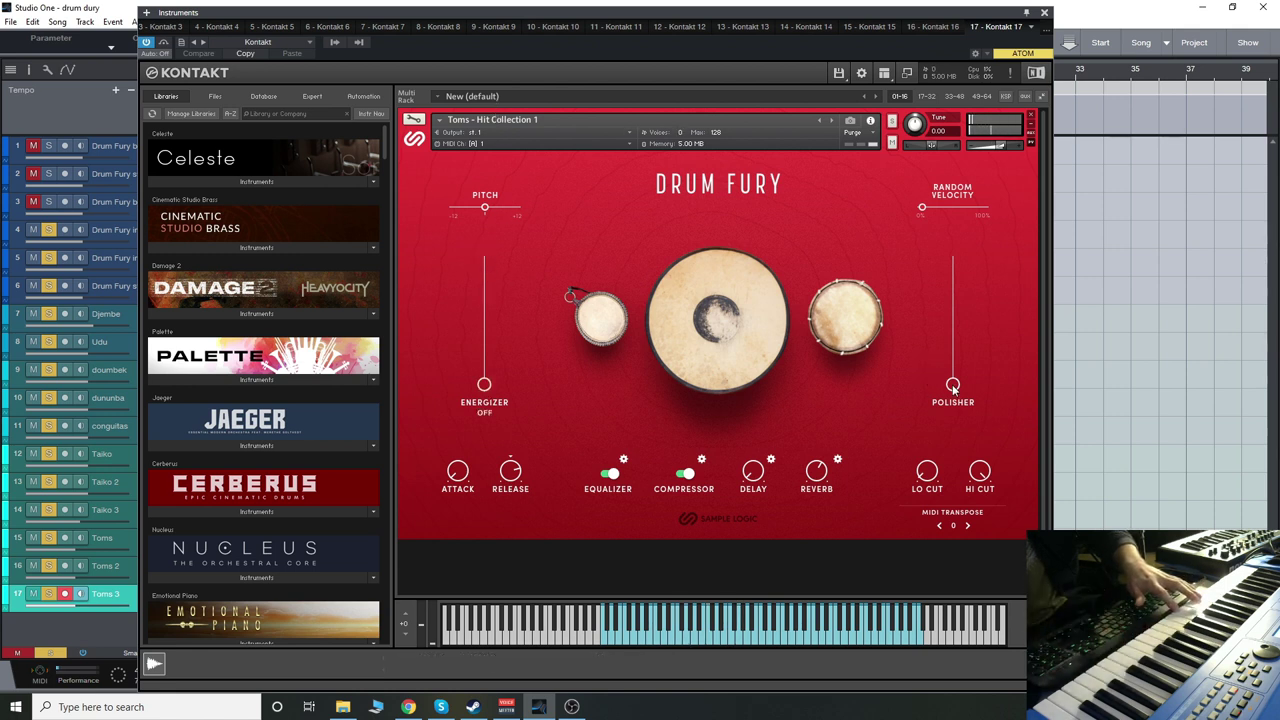
drag(953, 385, 952, 258)
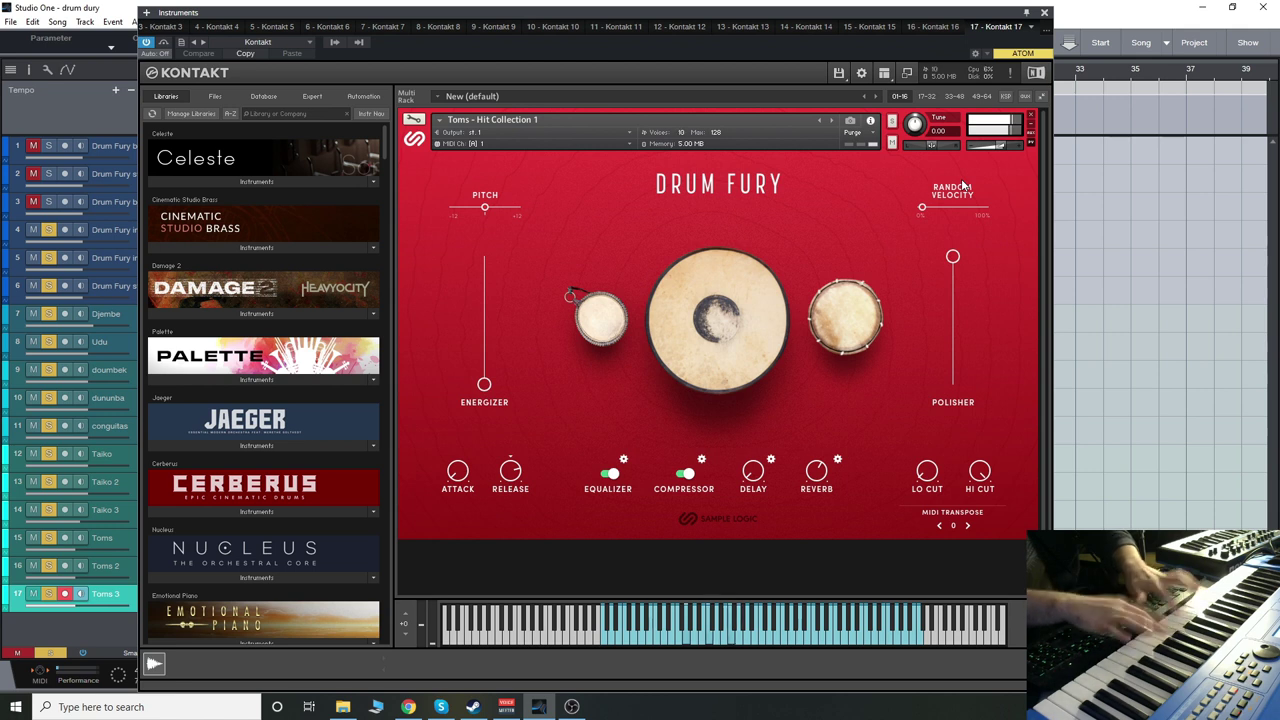
drag(953, 257, 953, 388)
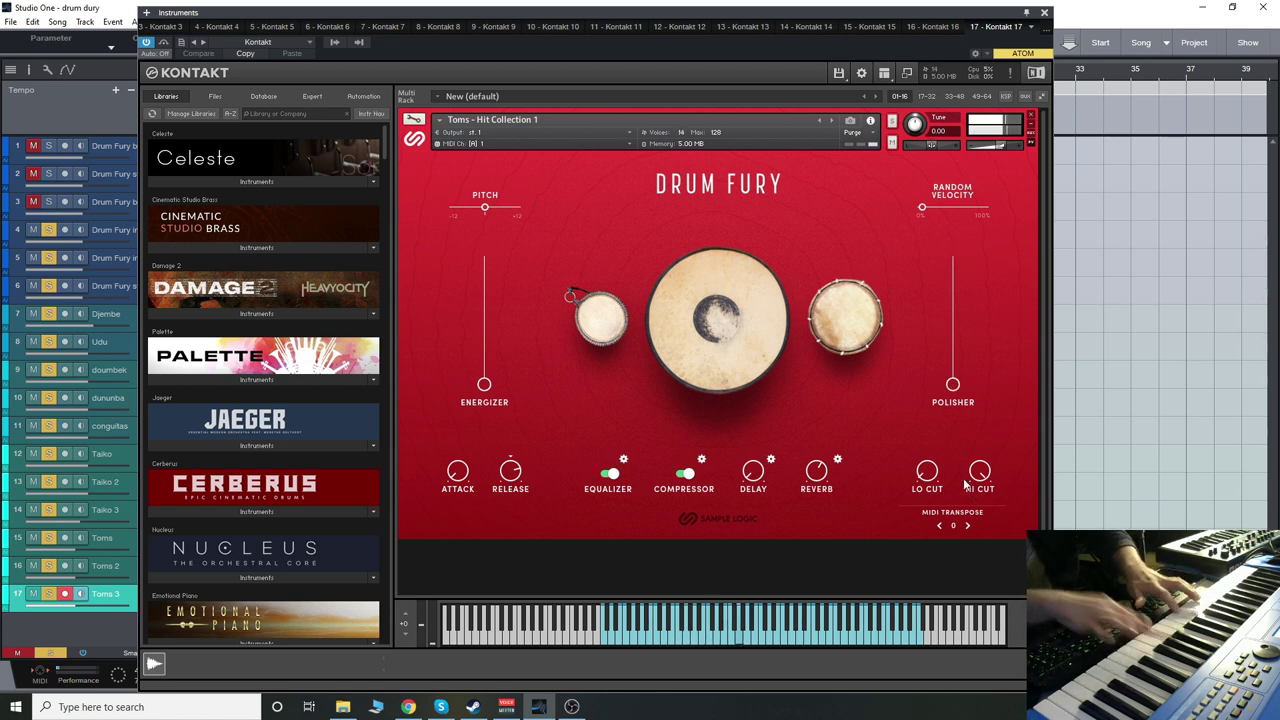
Step: Try the toms with the Polisher at maximum and the Energizer raised to halfway and on to maximum
drag(963, 397, 965, 158)
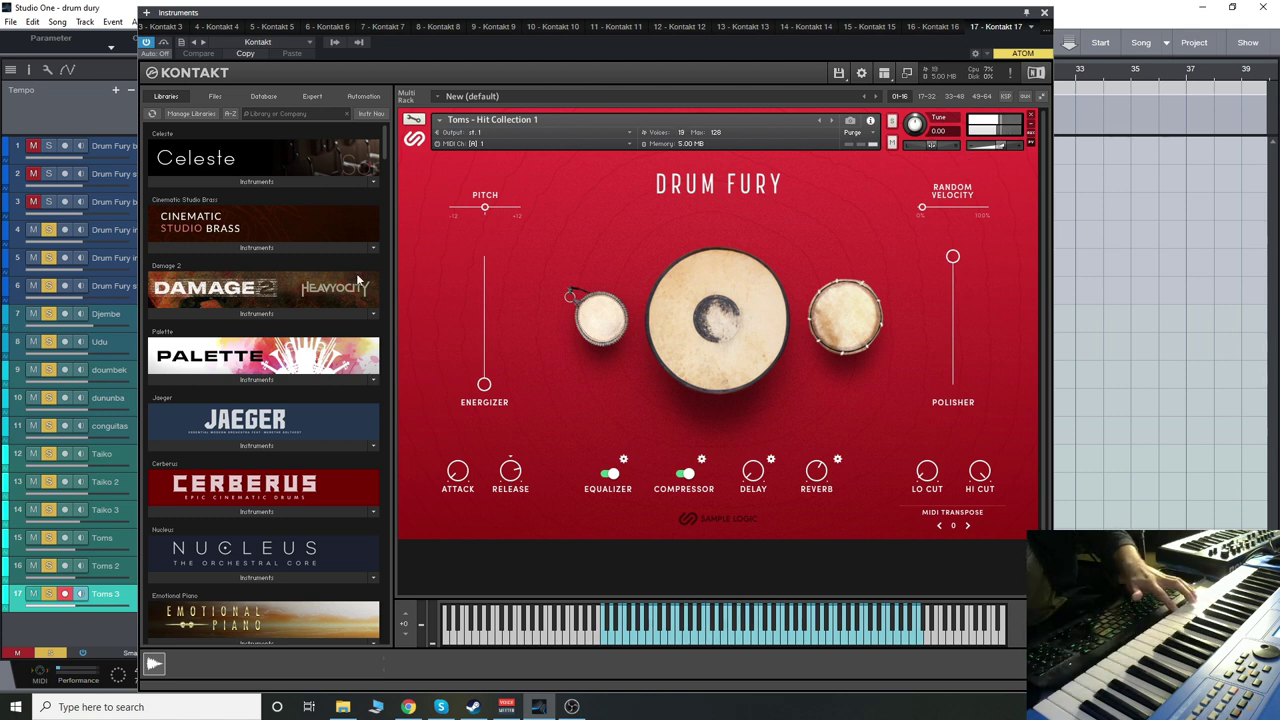
drag(485, 385, 490, 381)
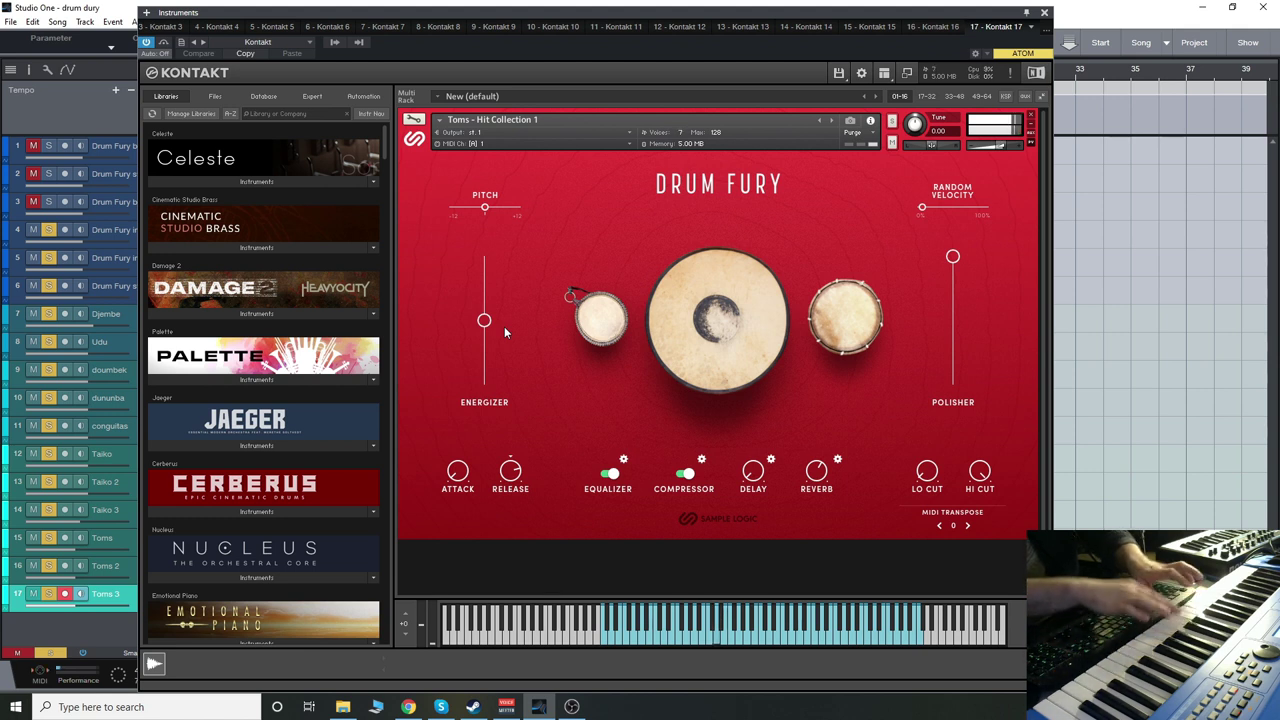
drag(484, 320, 524, 208)
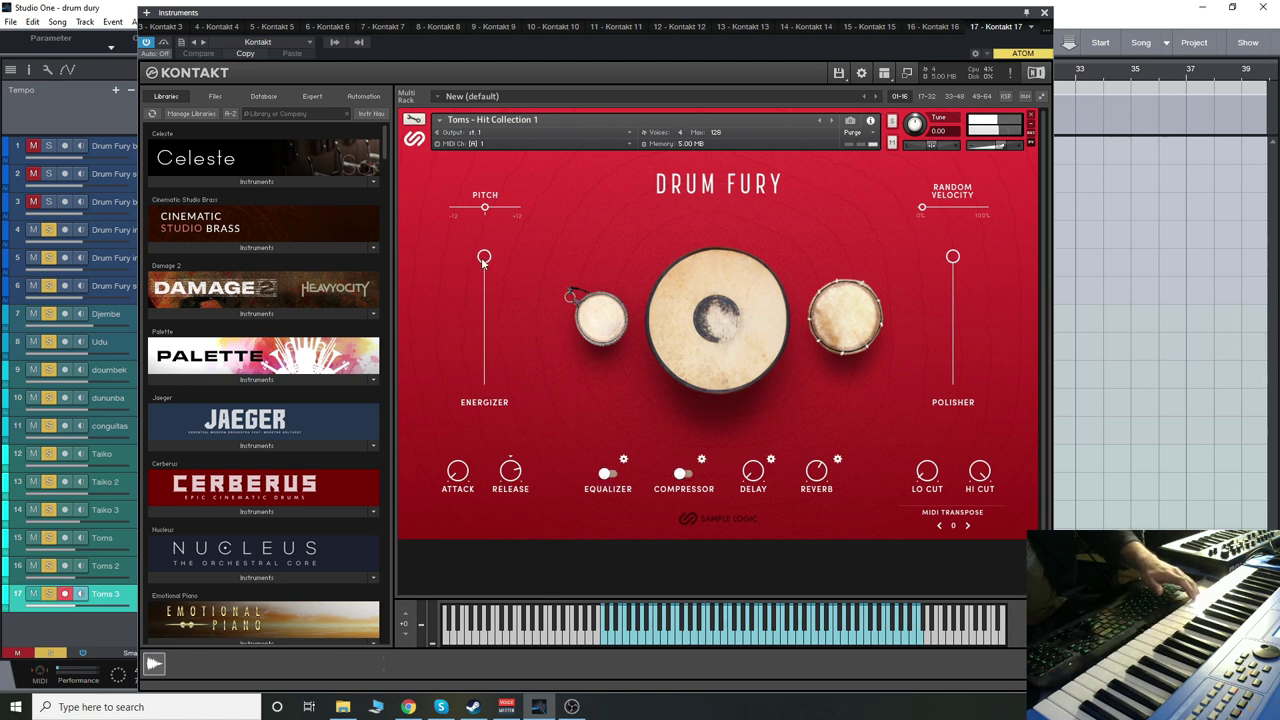
Step: Turn the Energizer down to off, raise it slightly again, and lower the Polisher a little below maximum
drag(484, 258, 504, 532)
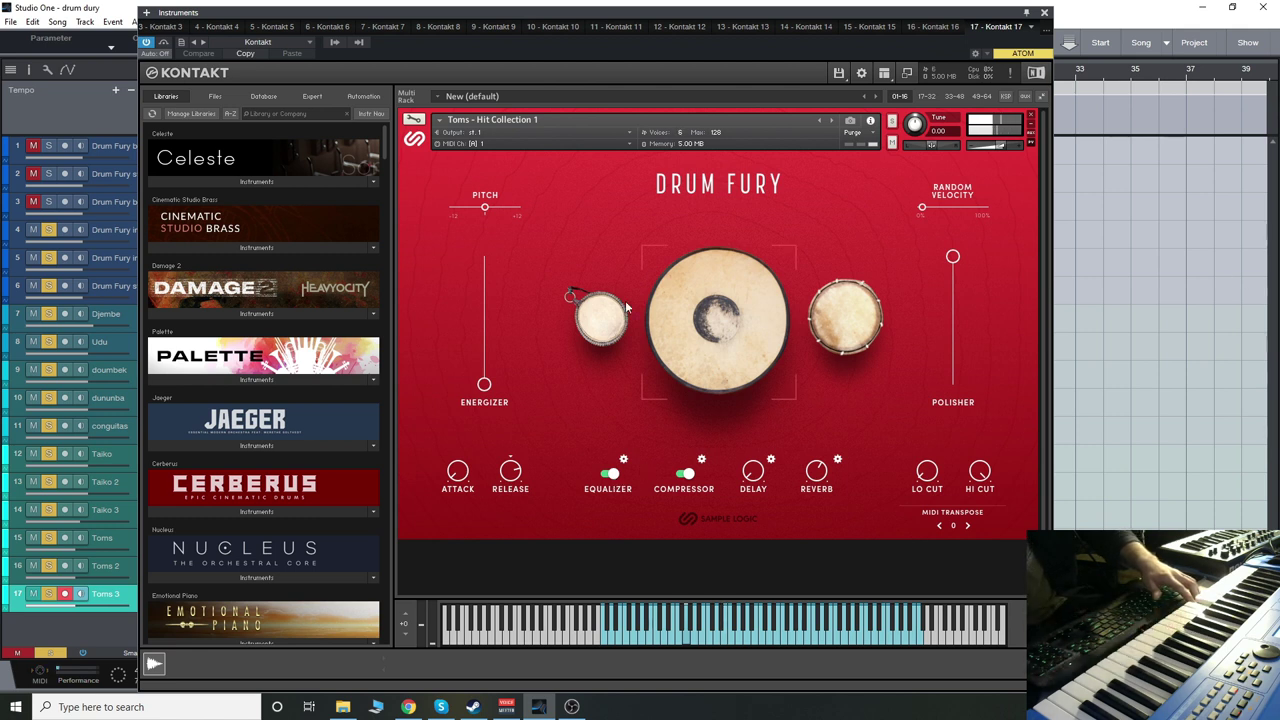
drag(484, 384, 486, 348)
drag(953, 257, 954, 288)
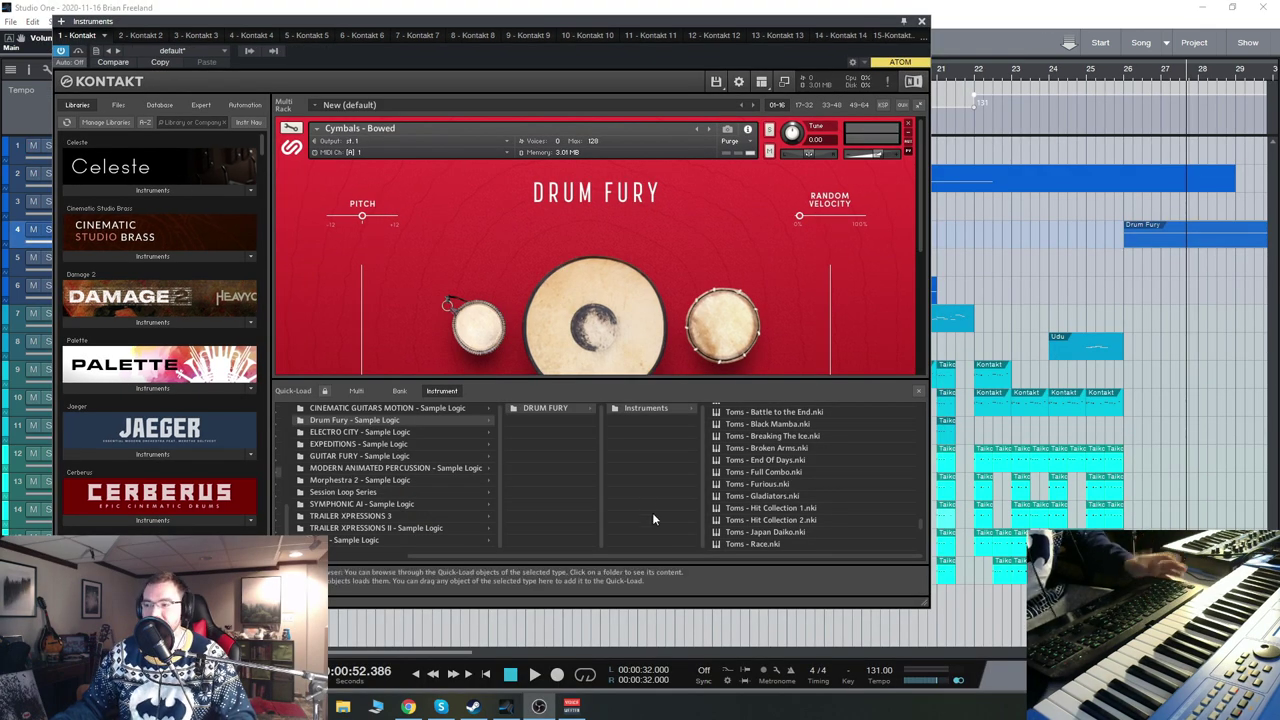
Step: Look through the Drum Fury instrument list from the concert bass drums to the timpani and tom patches
scroll(785, 494, up, 3)
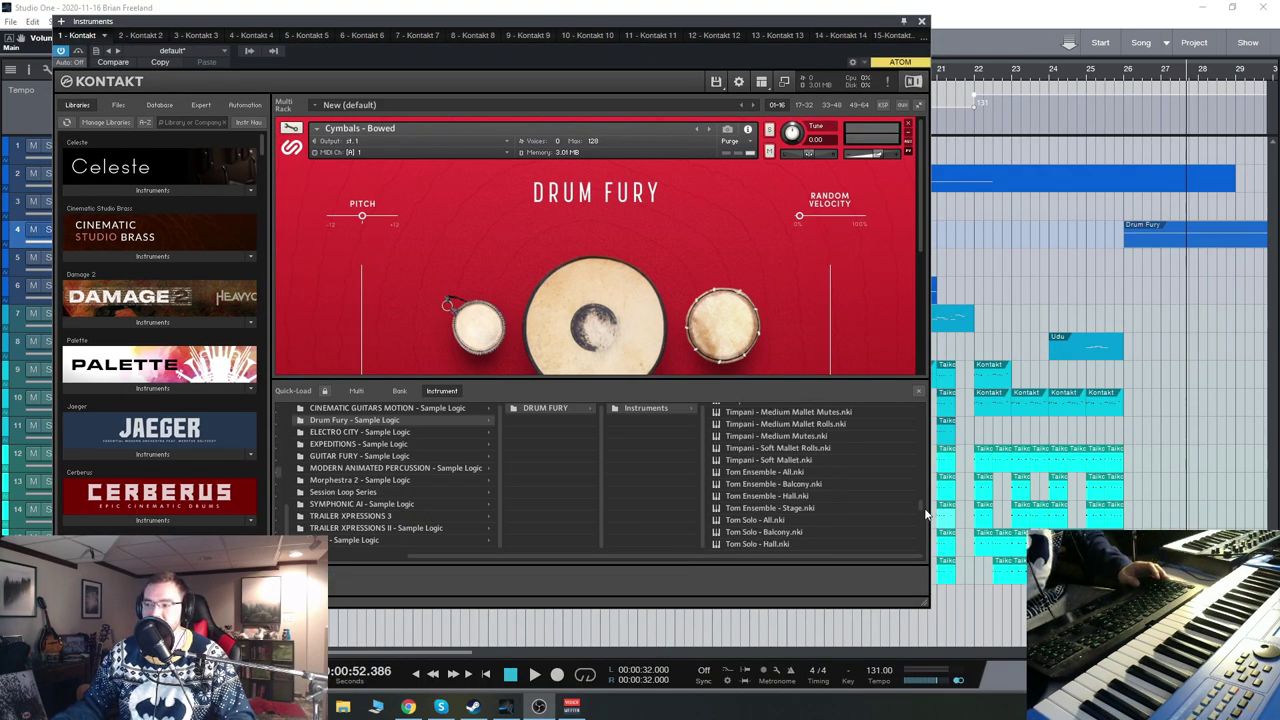
drag(920, 506, 921, 407)
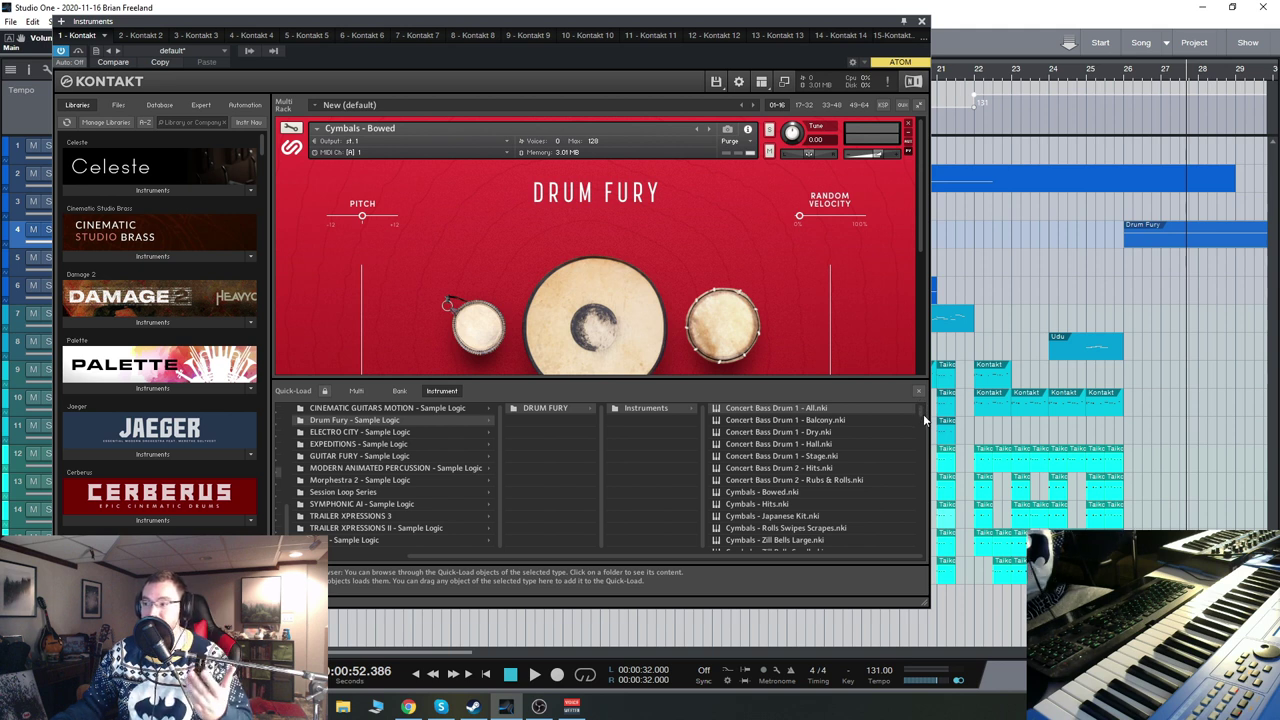
scroll(924, 420, down, 1)
scroll(921, 414, down, 1)
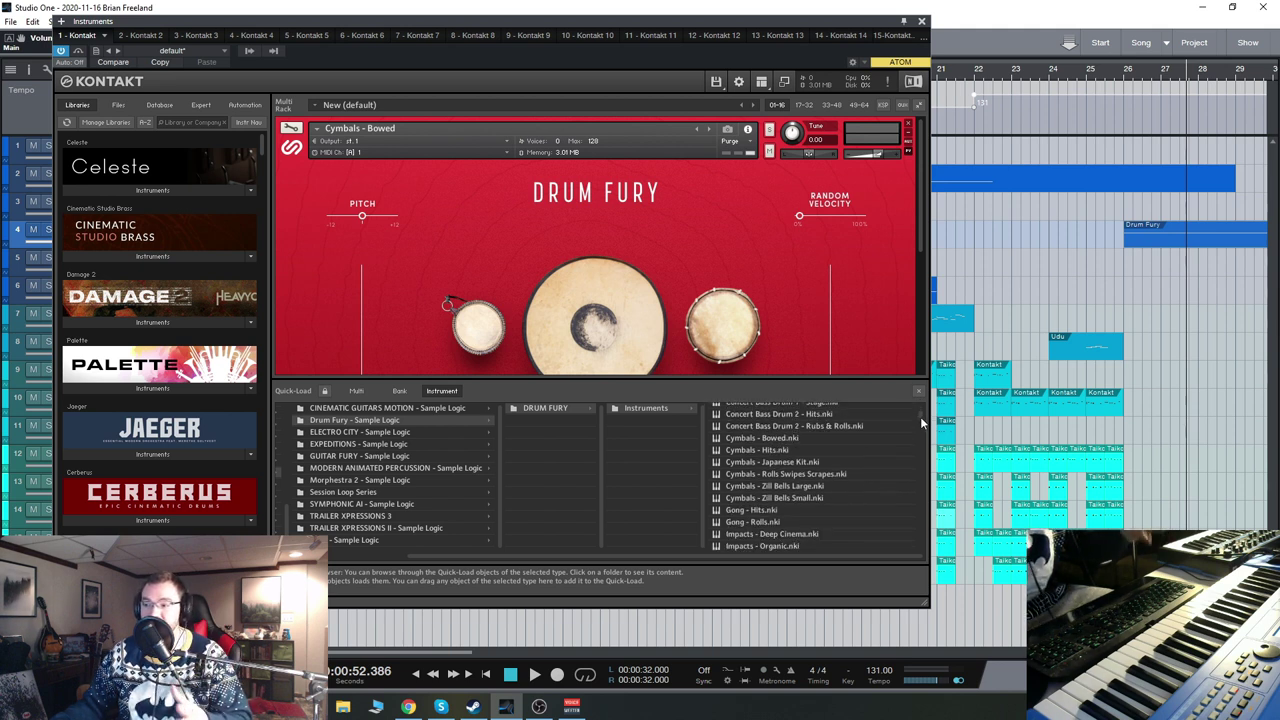
scroll(920, 418, down, 3)
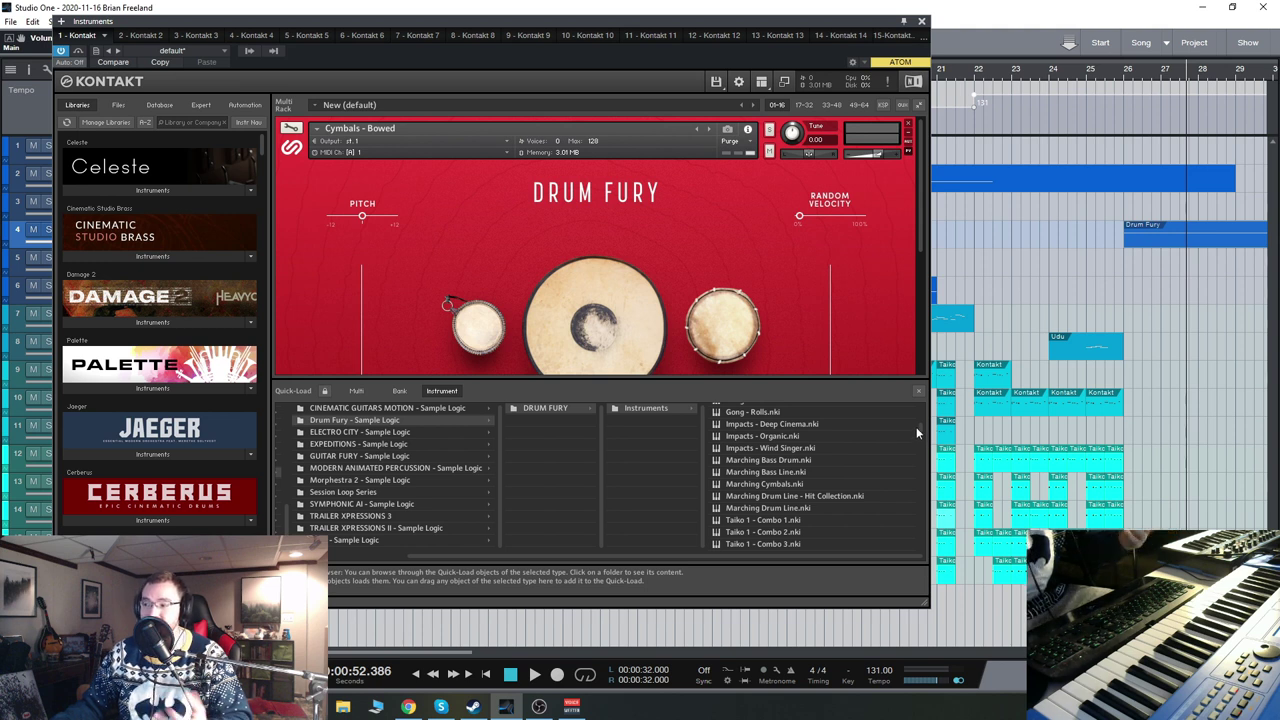
scroll(918, 435, down, 2)
scroll(853, 476, down, 2)
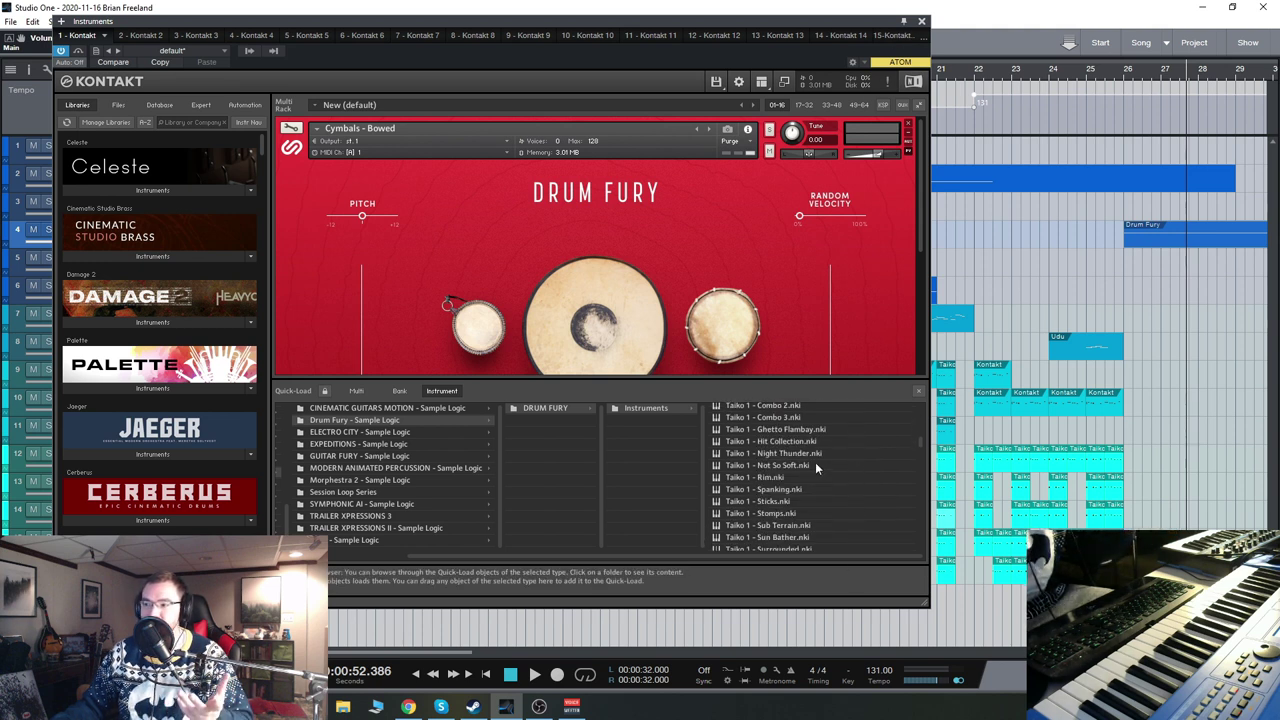
scroll(816, 476, down, 8)
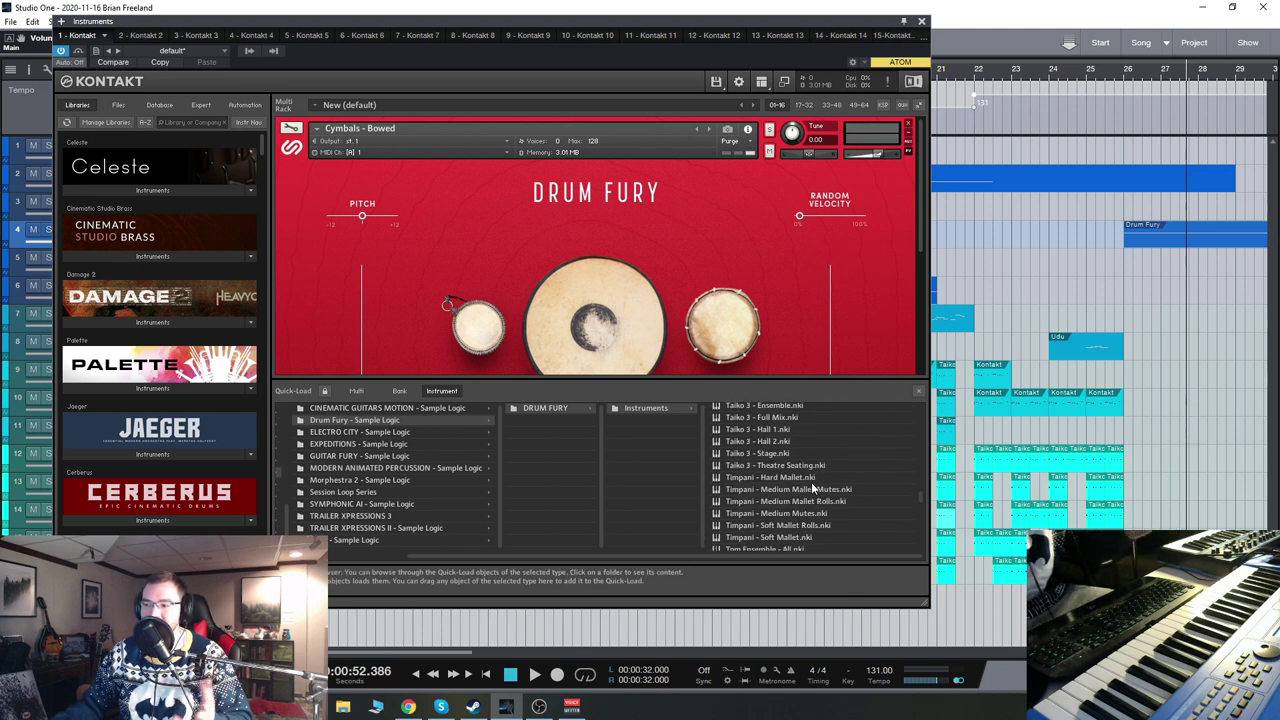
Step: Close the bowed cymbals instrument window and solo the Drum Fury bowed, swells, bells and impact tracks
click(921, 21)
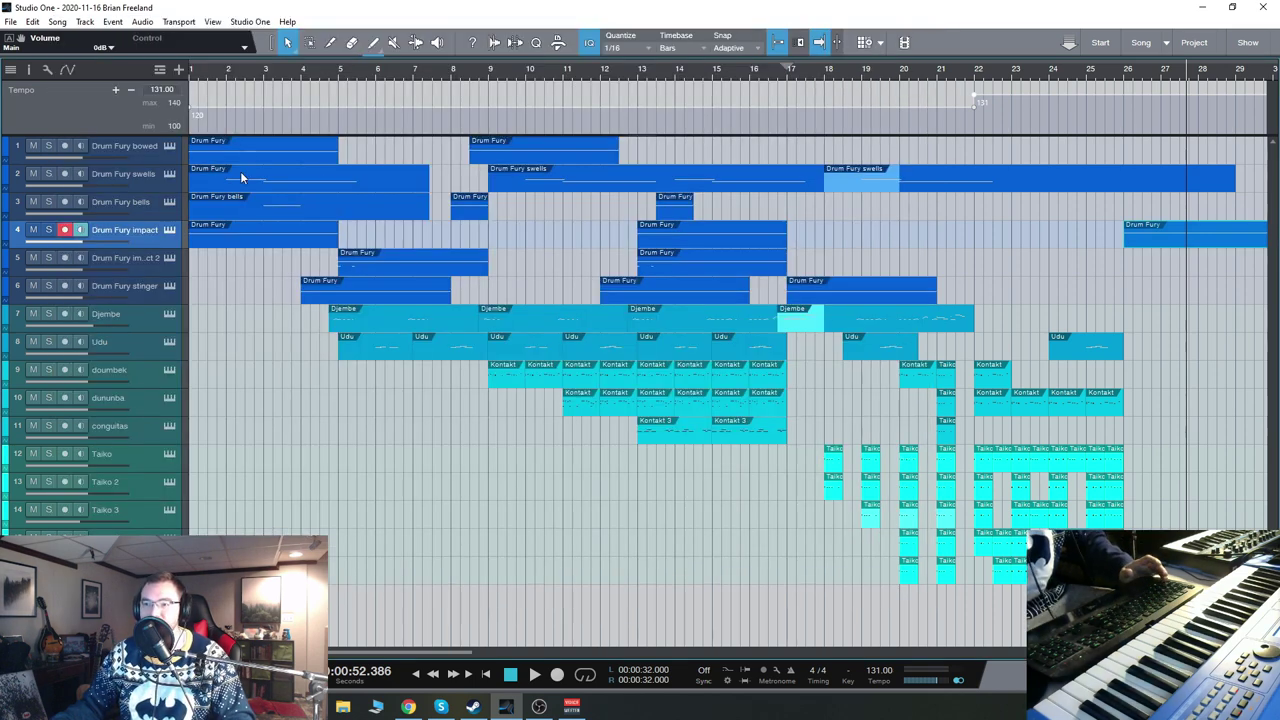
click(48, 146)
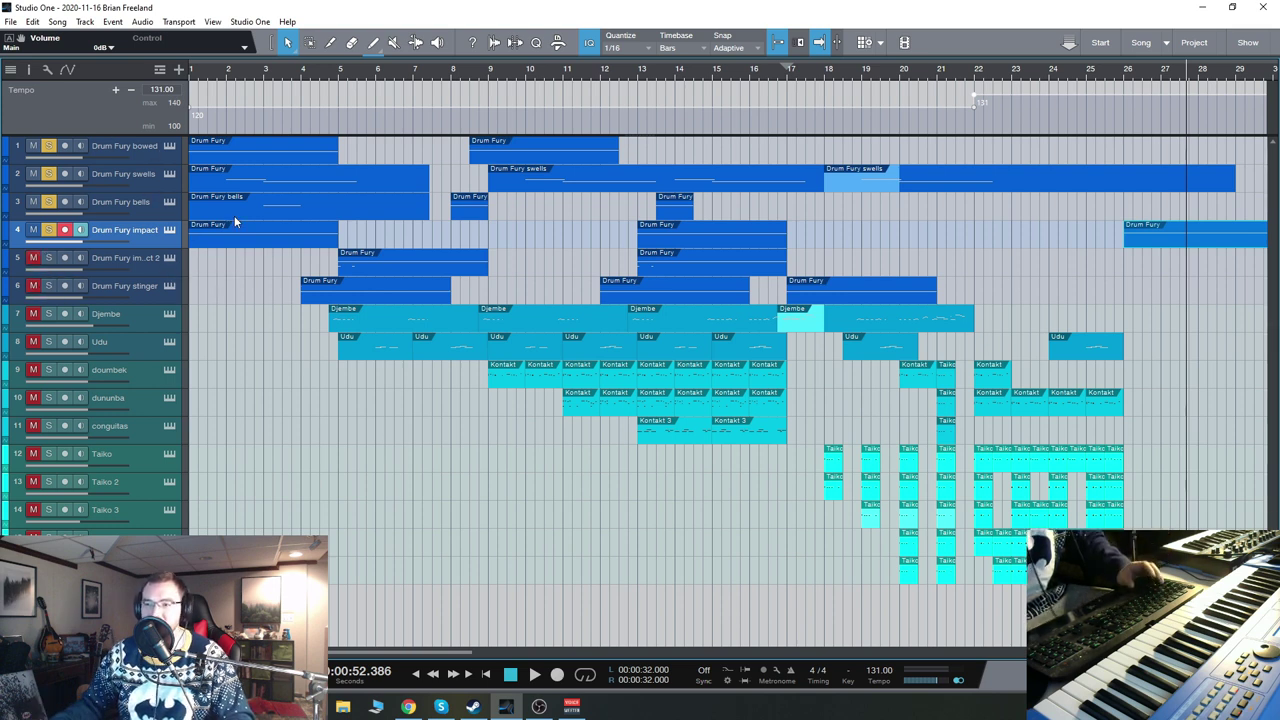
Step: Open the Drum Fury bells track's instrument, hide its Quick-Load browser to audition the patch, and close its window
click(155, 204)
click(169, 203)
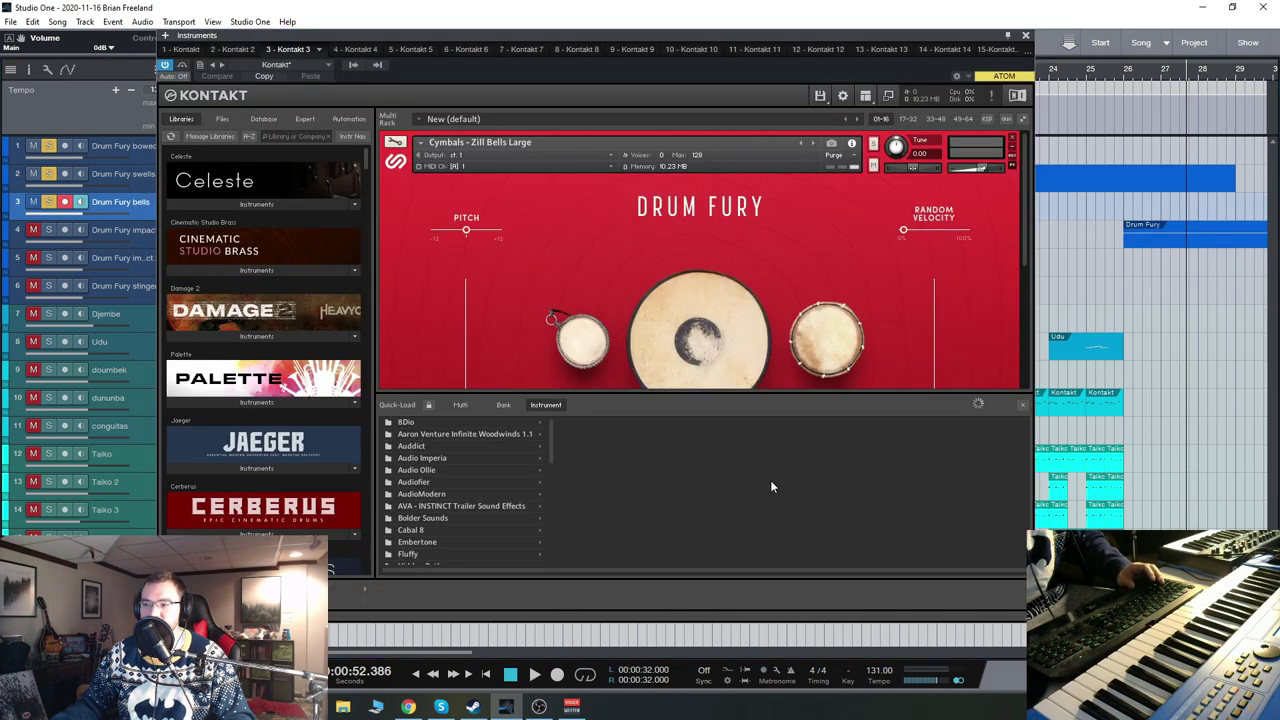
click(1018, 405)
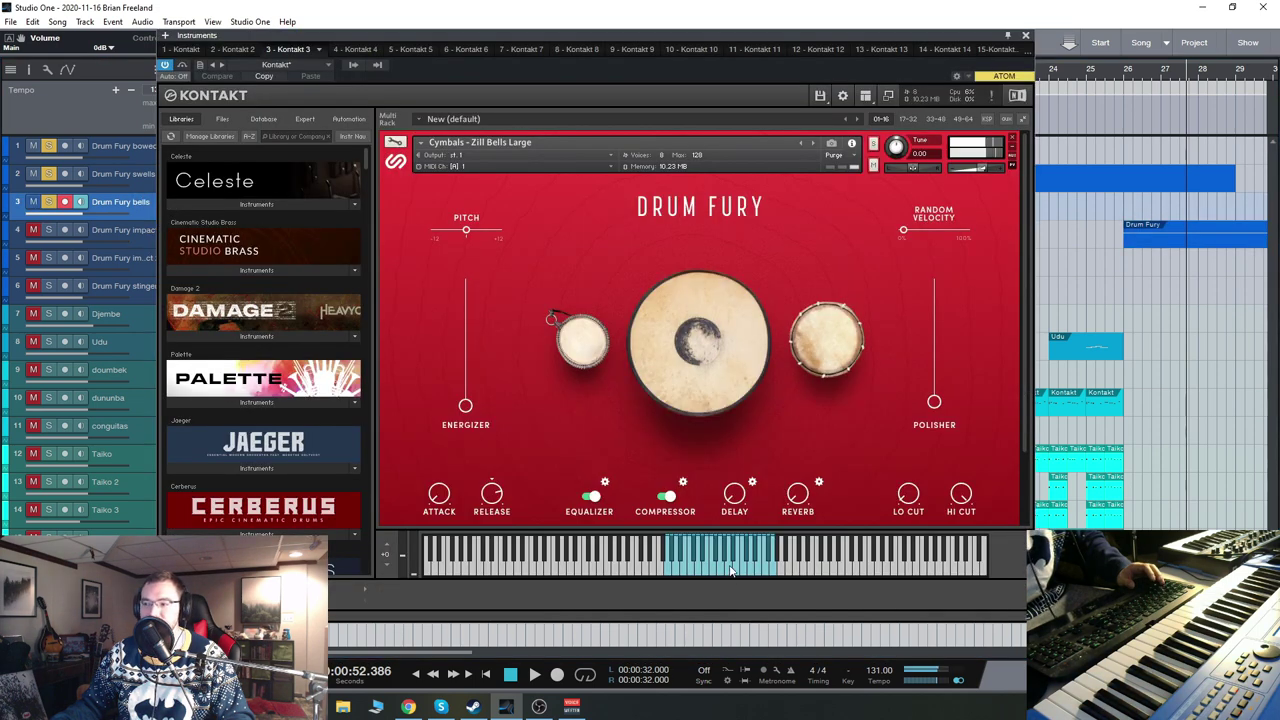
click(1025, 37)
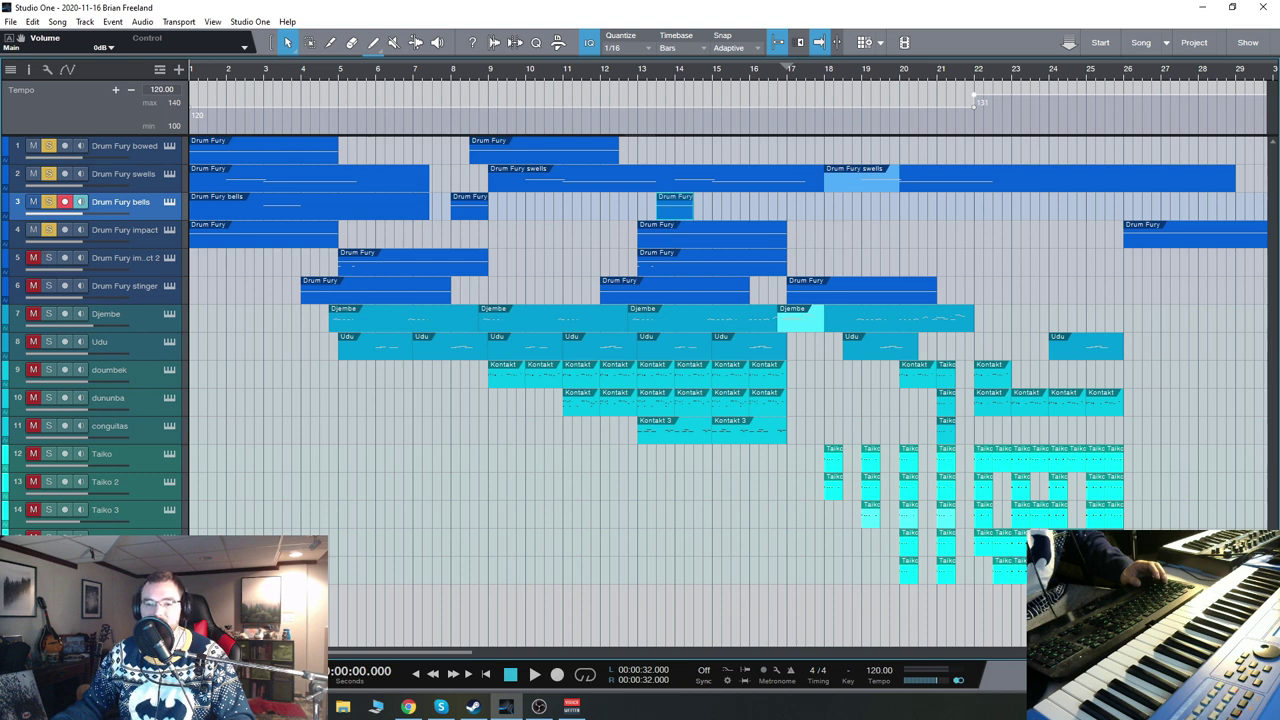
Step: Play the song from the start and add the Drum Fury stinger and Drum Fury impact 2 tracks to the solo group
key(space)
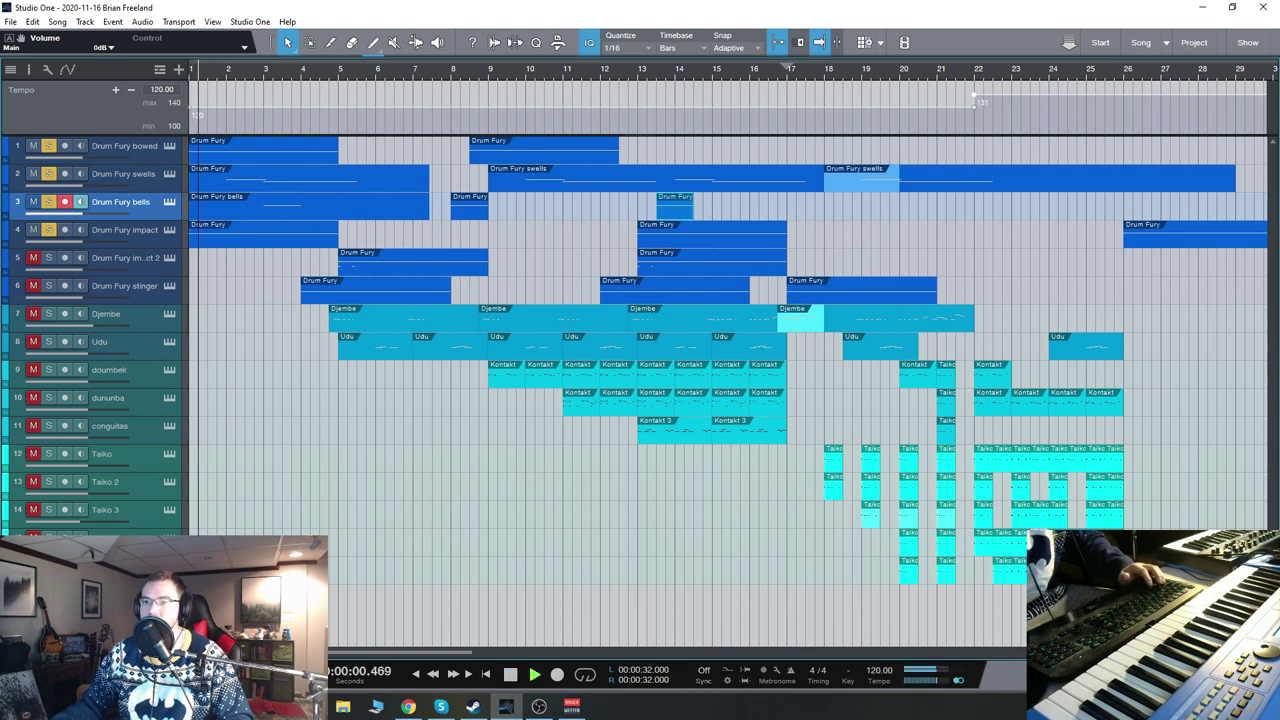
click(50, 286)
click(49, 259)
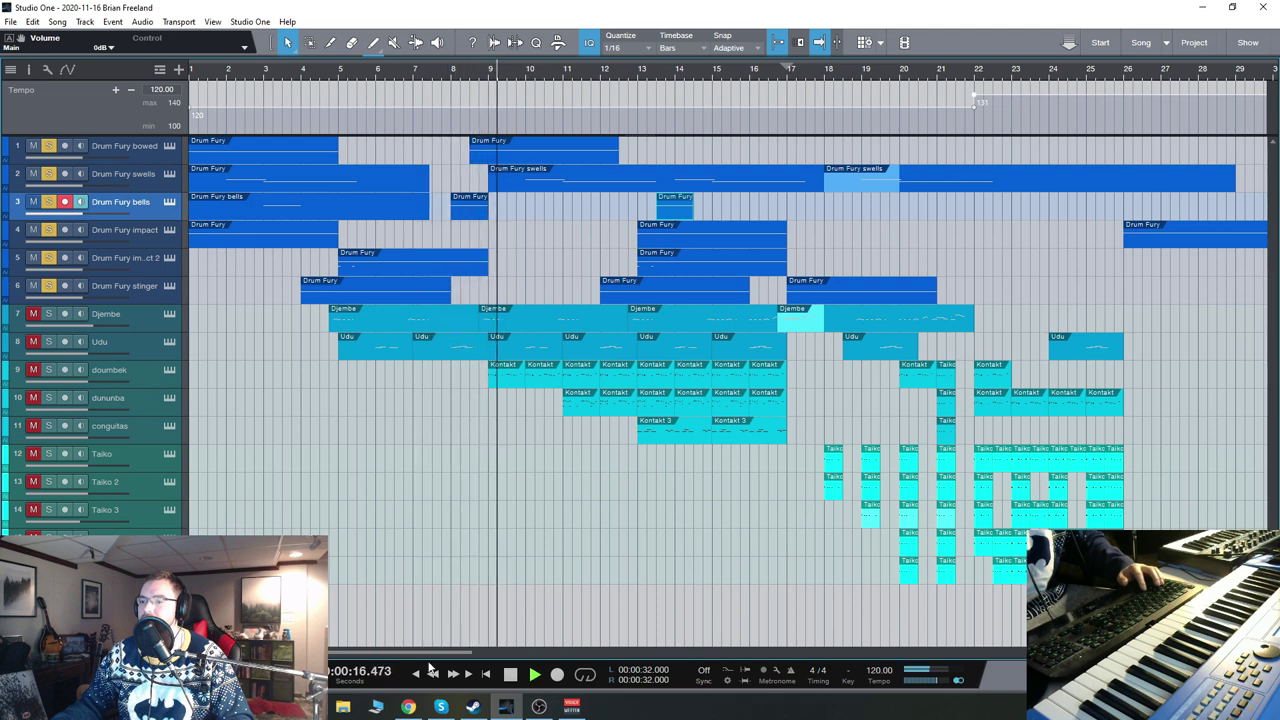
Step: Play the soloed Drum Fury tracks up to bar 17, stop playback and clear their solos
drag(432, 651, 456, 656)
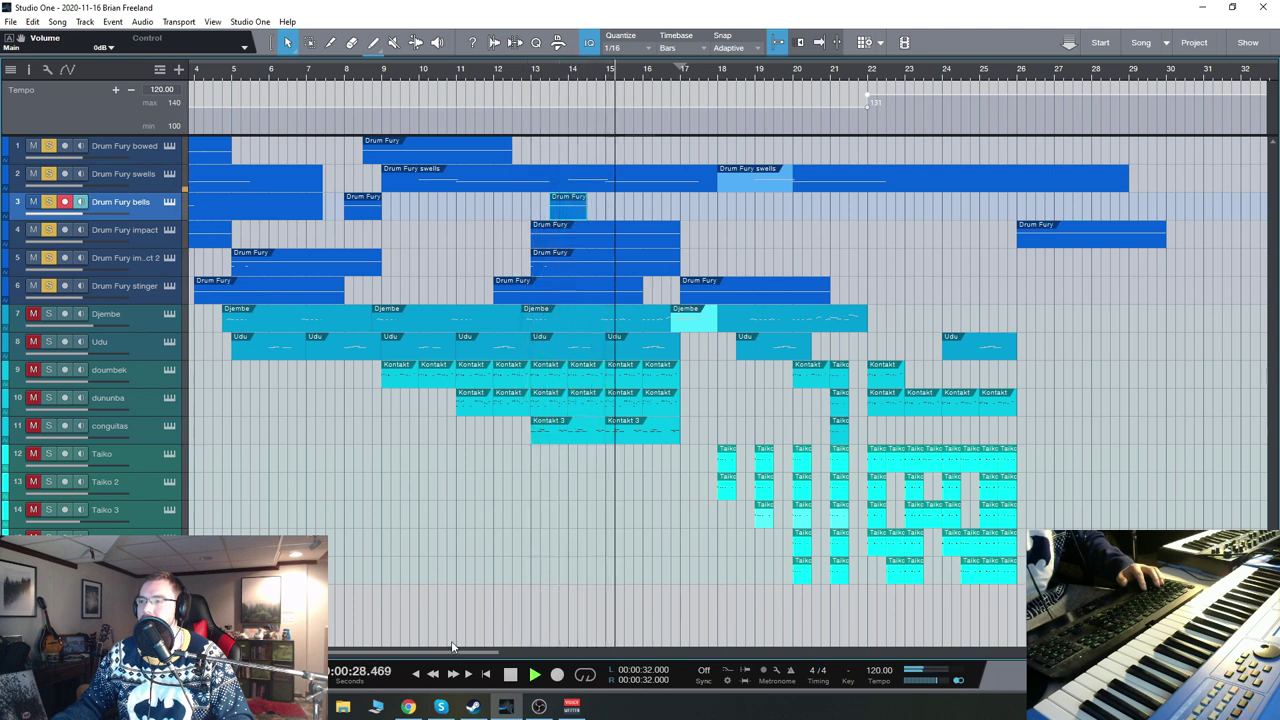
click(510, 674)
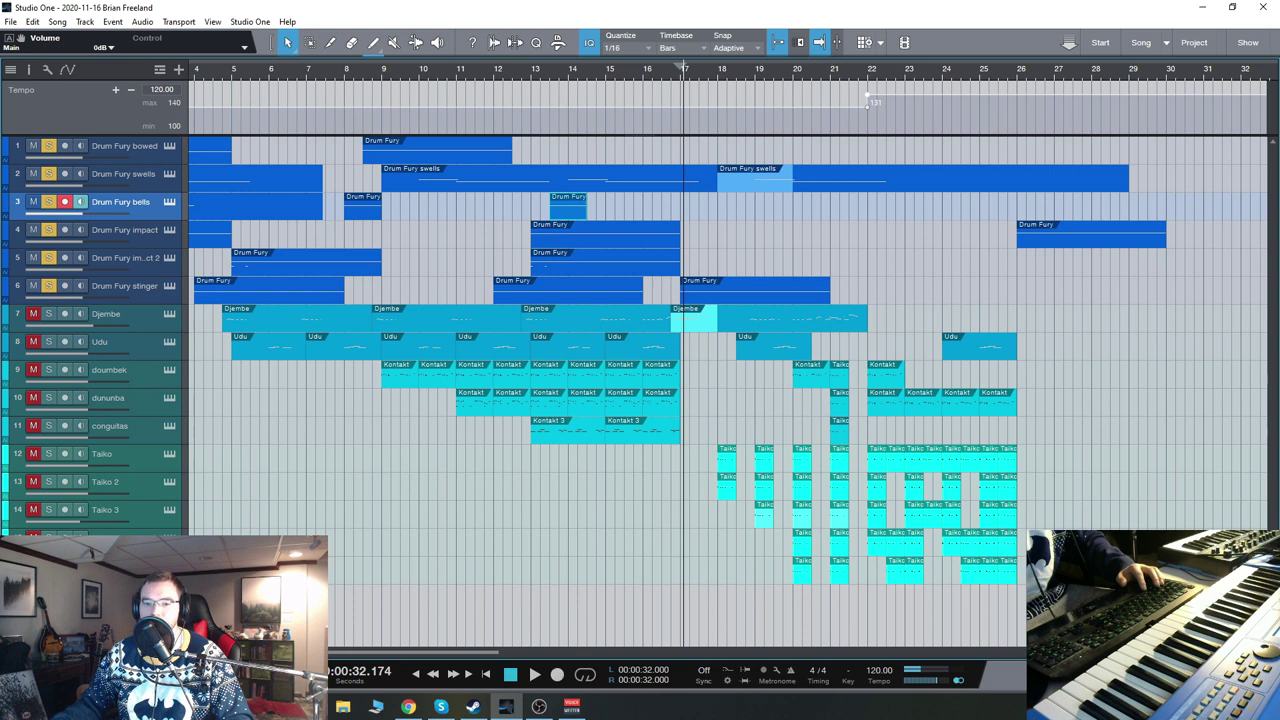
key(alt+Tab)
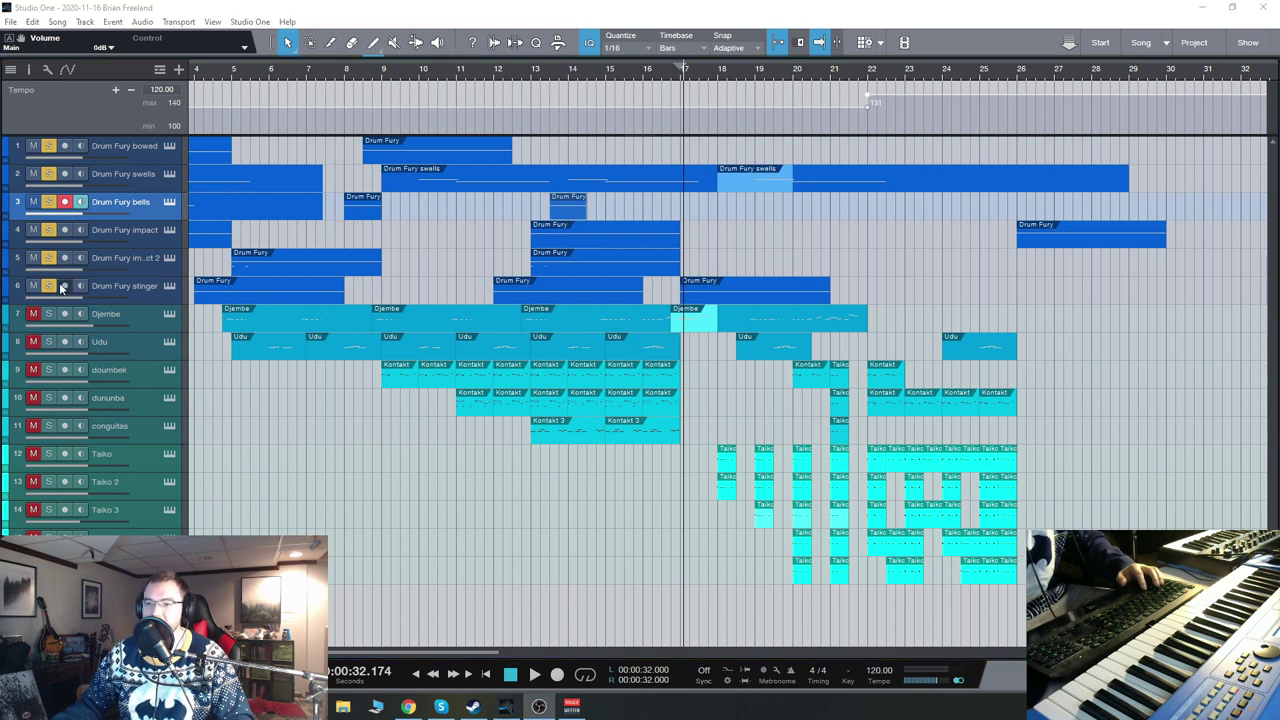
key(alt+Tab)
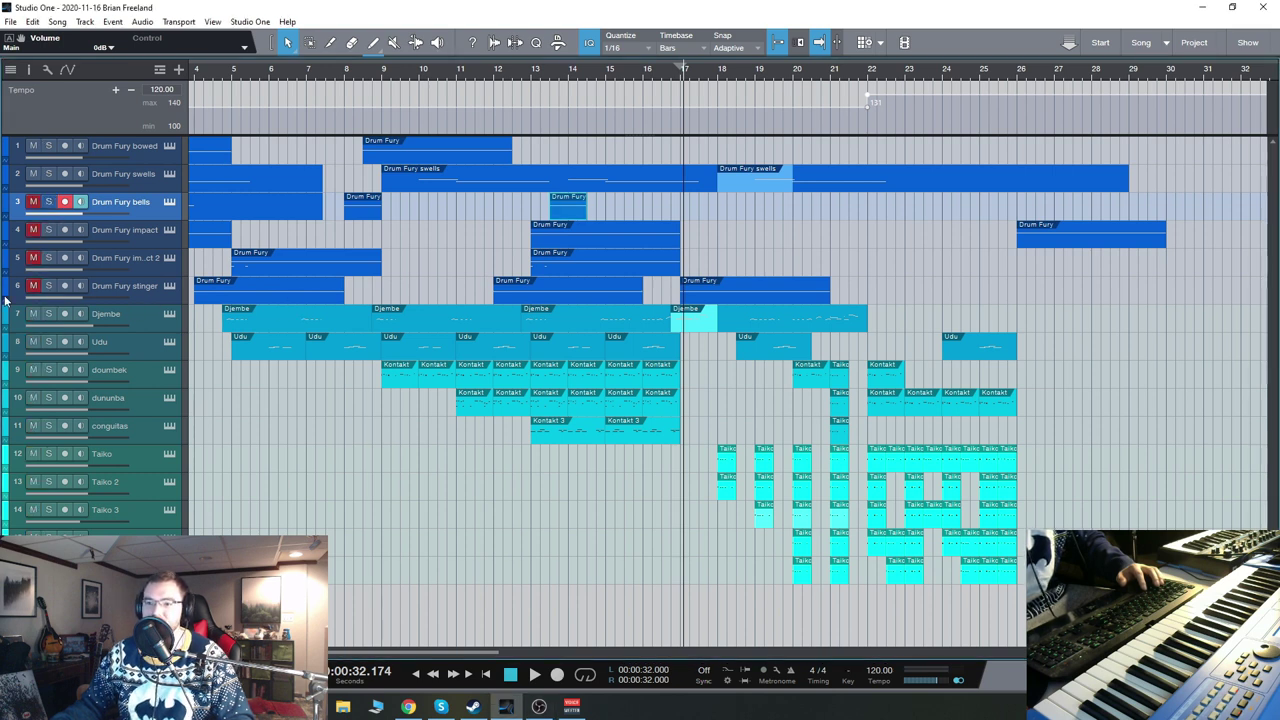
Step: Solo the Drum Fury stinger track and play the song from bar 12
click(497, 76)
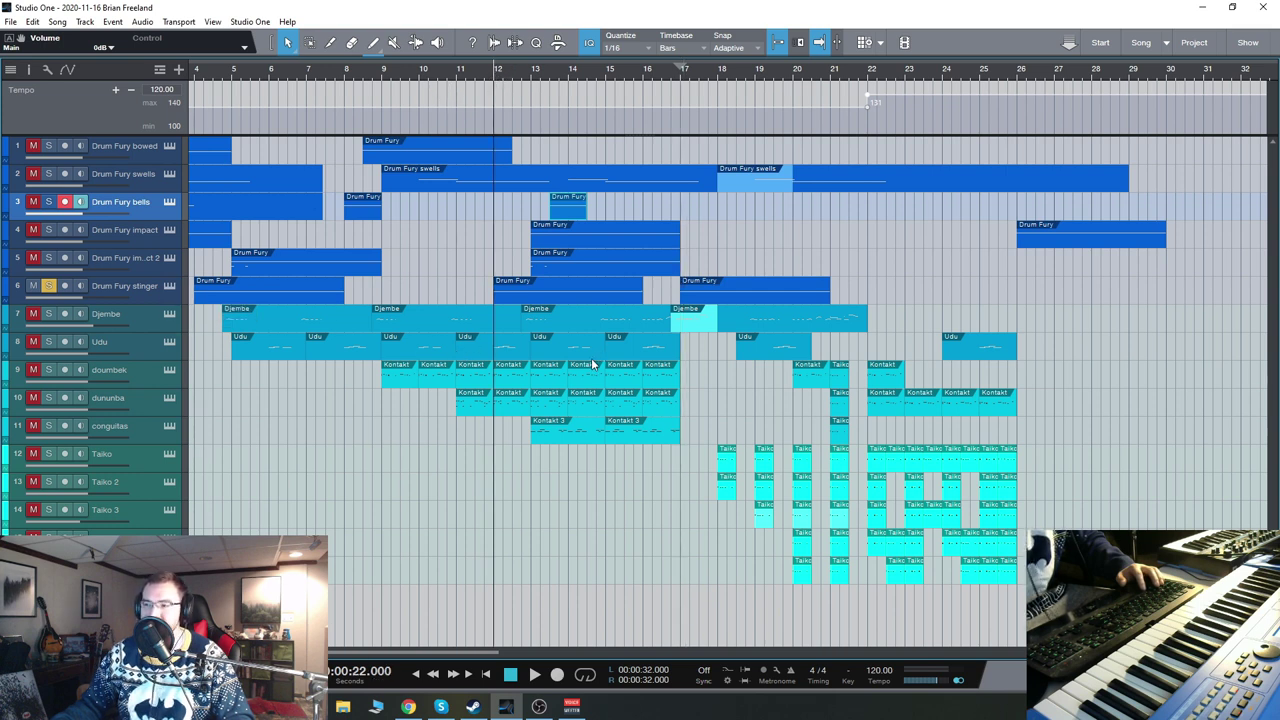
key(space)
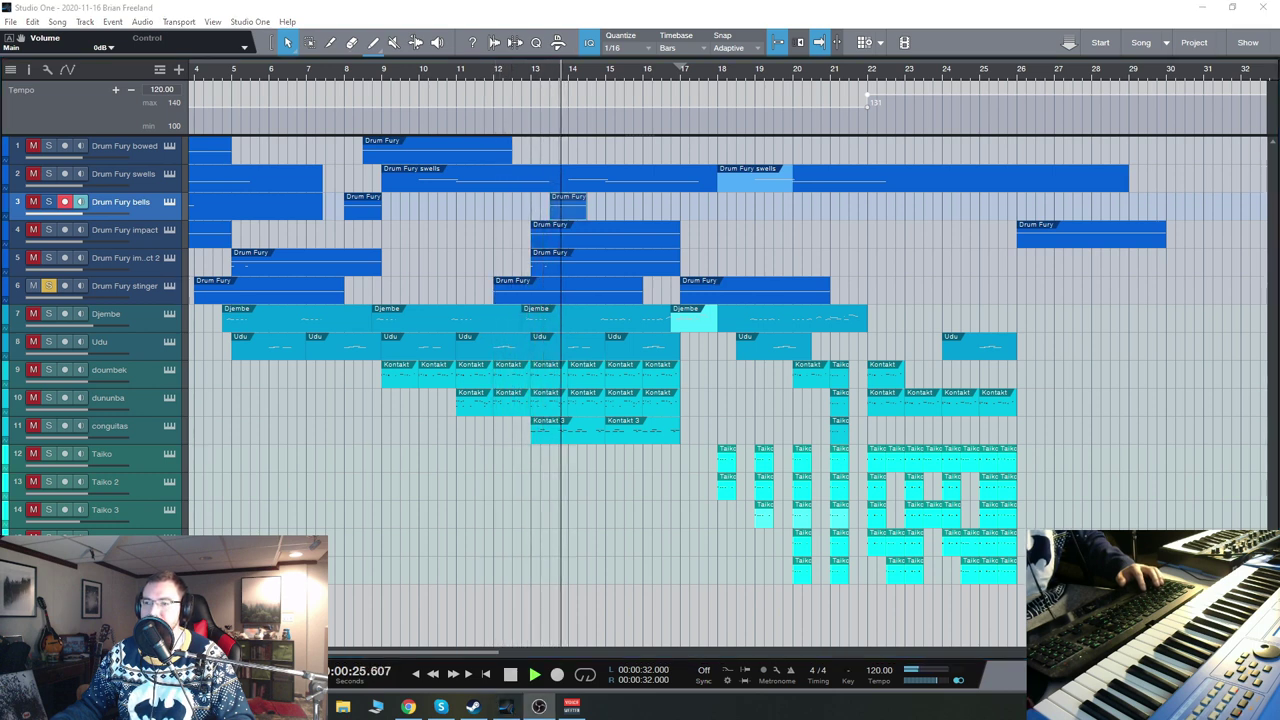
key(space)
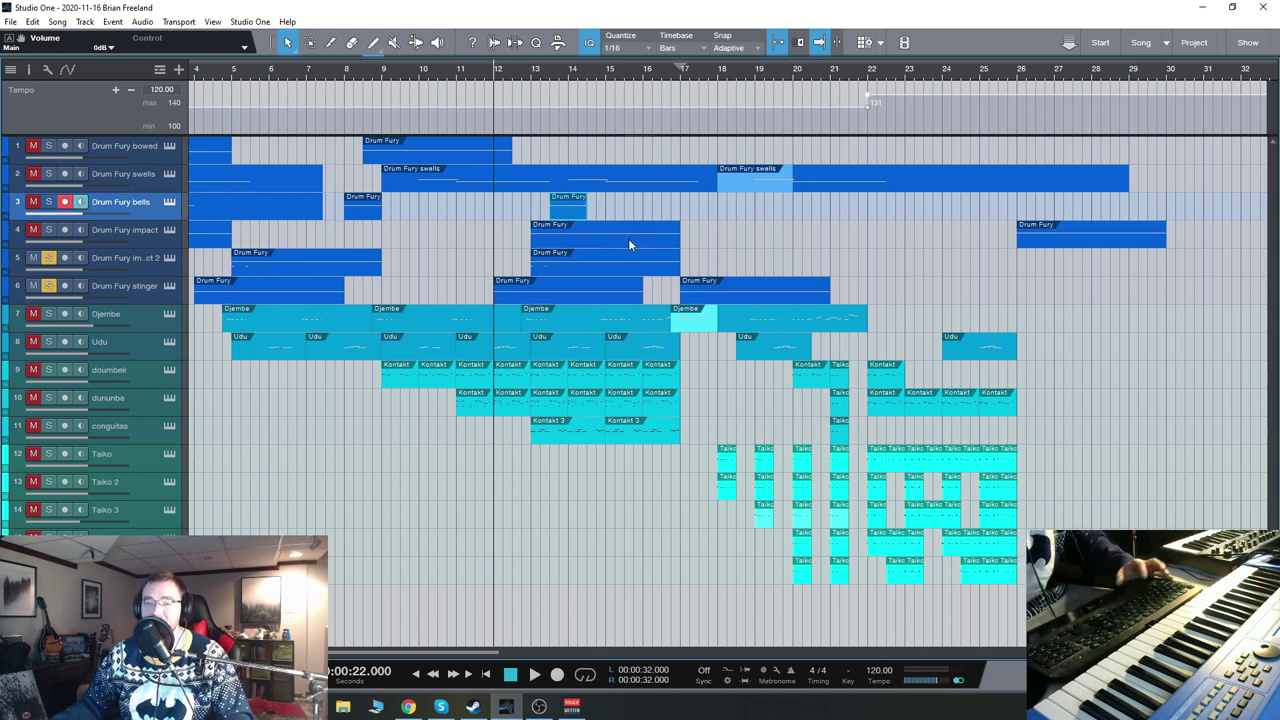
Step: Replay from bar 12 with the Drum Fury impact track soloed alongside the stinger, stop playback and clear the solos
key(space)
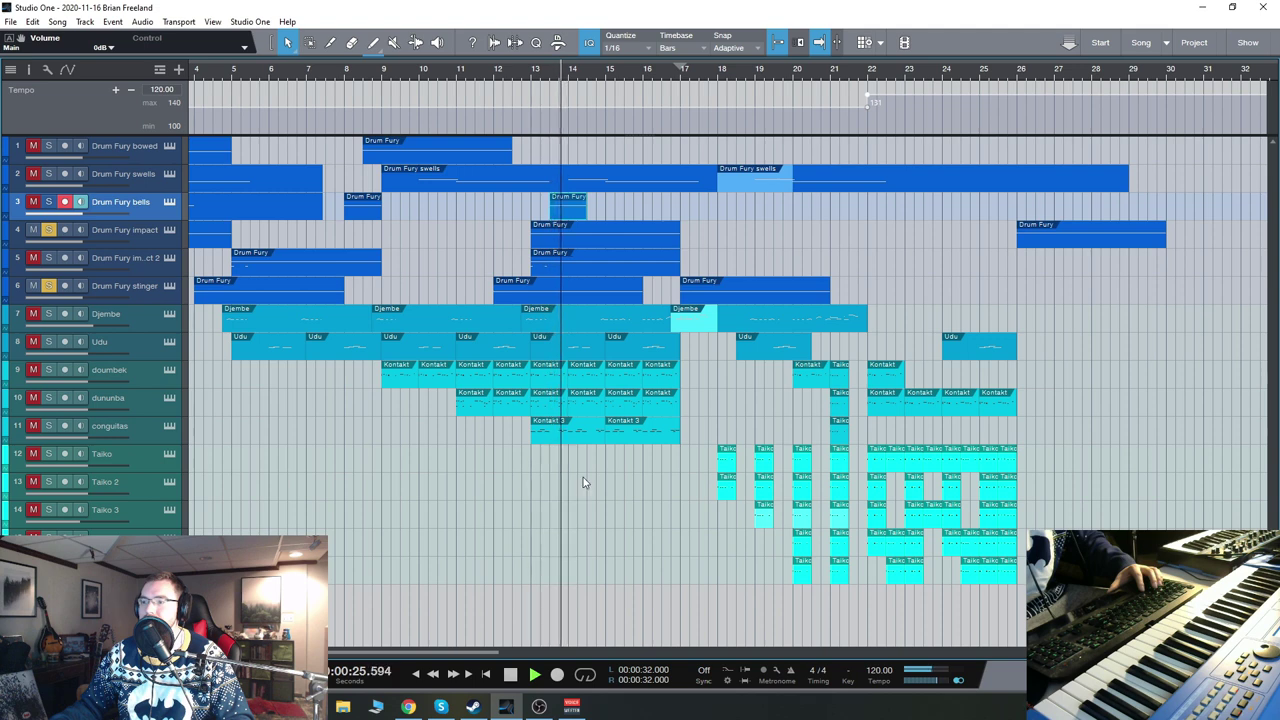
drag(454, 653, 374, 660)
key(space)
key(alt+Tab)
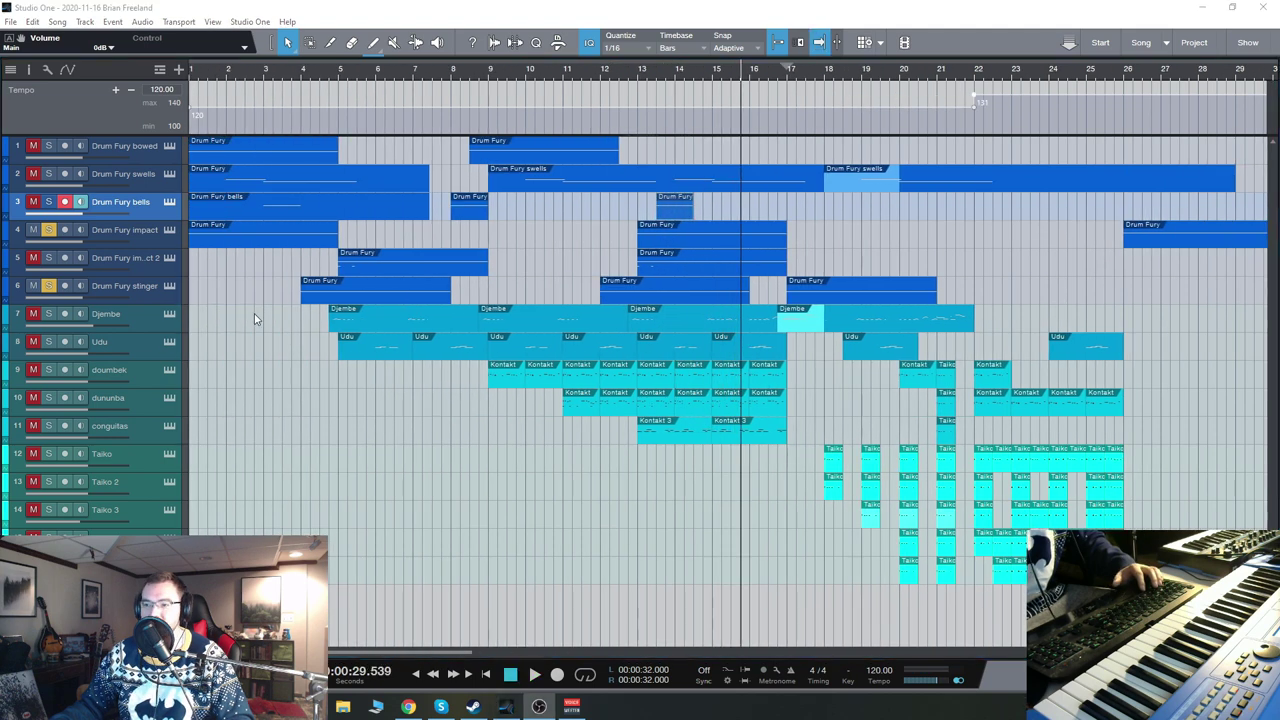
key(alt+Tab)
key(shift+s)
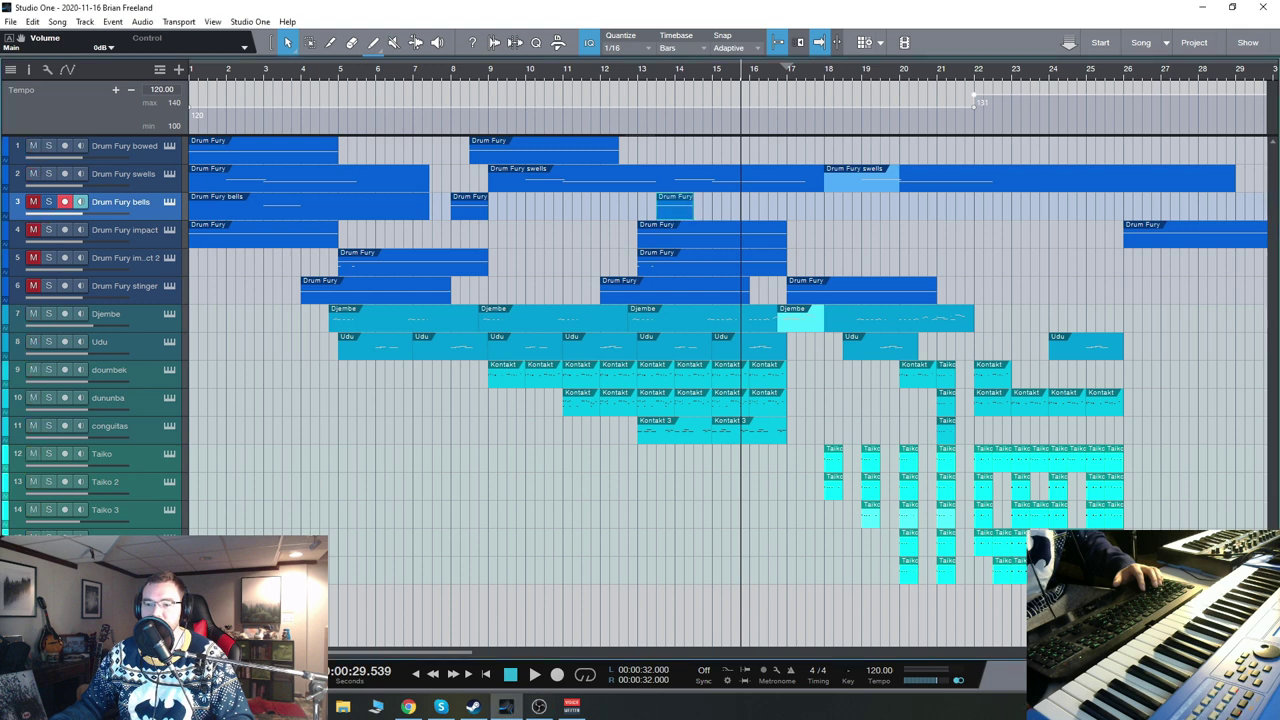
Step: Solo the Djembe, Udu, doumbek, dununba and conguitas tracks and play from just before the first Djembe clip
click(48, 314)
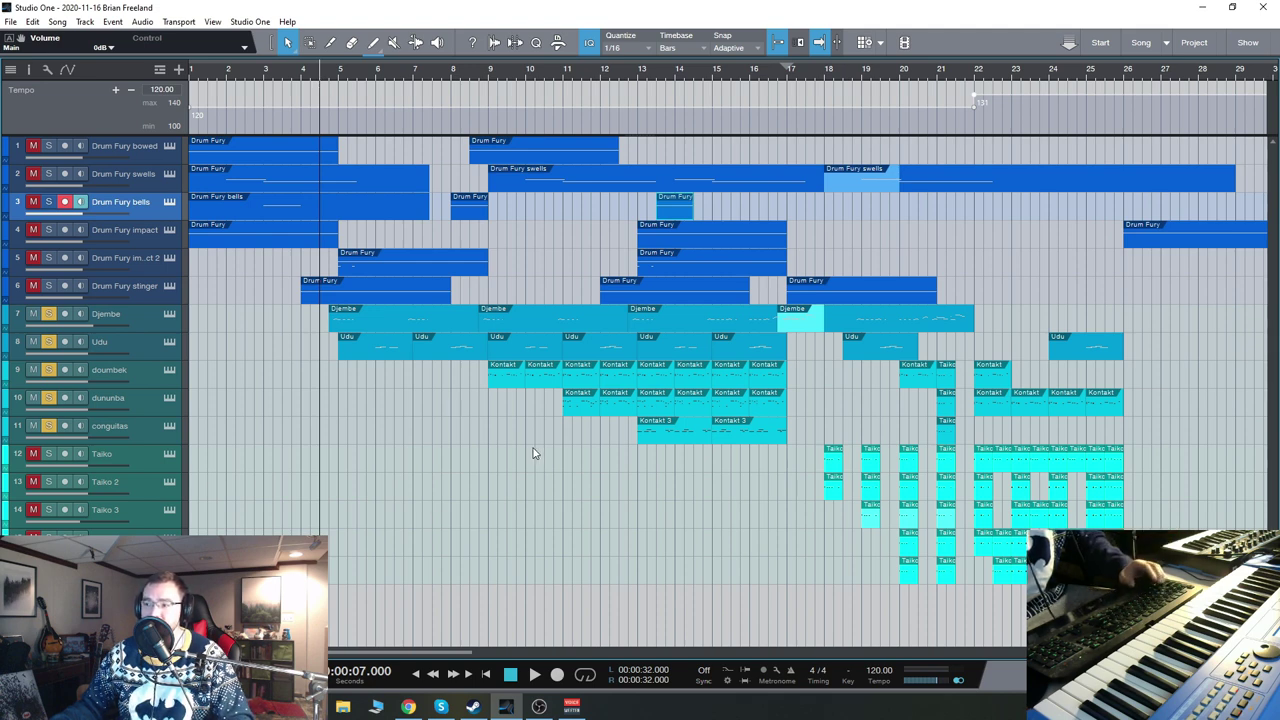
key(space)
key(e)
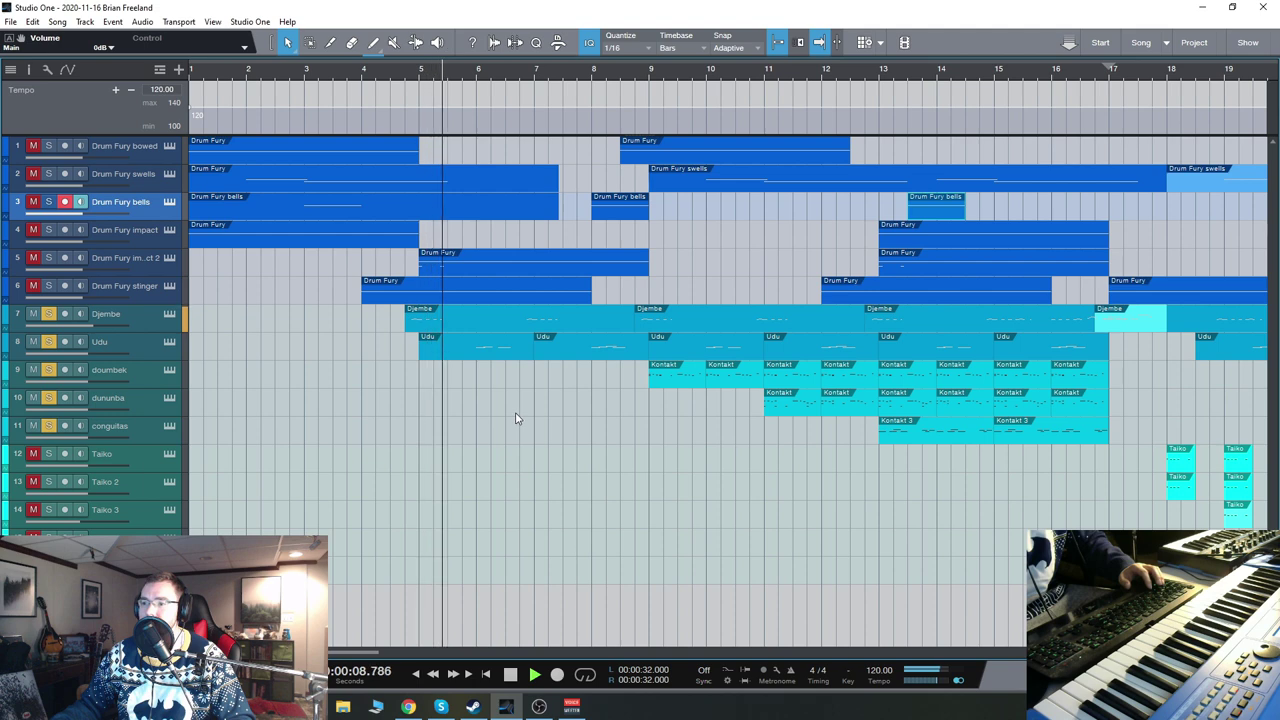
scroll(460, 405, down, 3)
scroll(460, 405, up, 2)
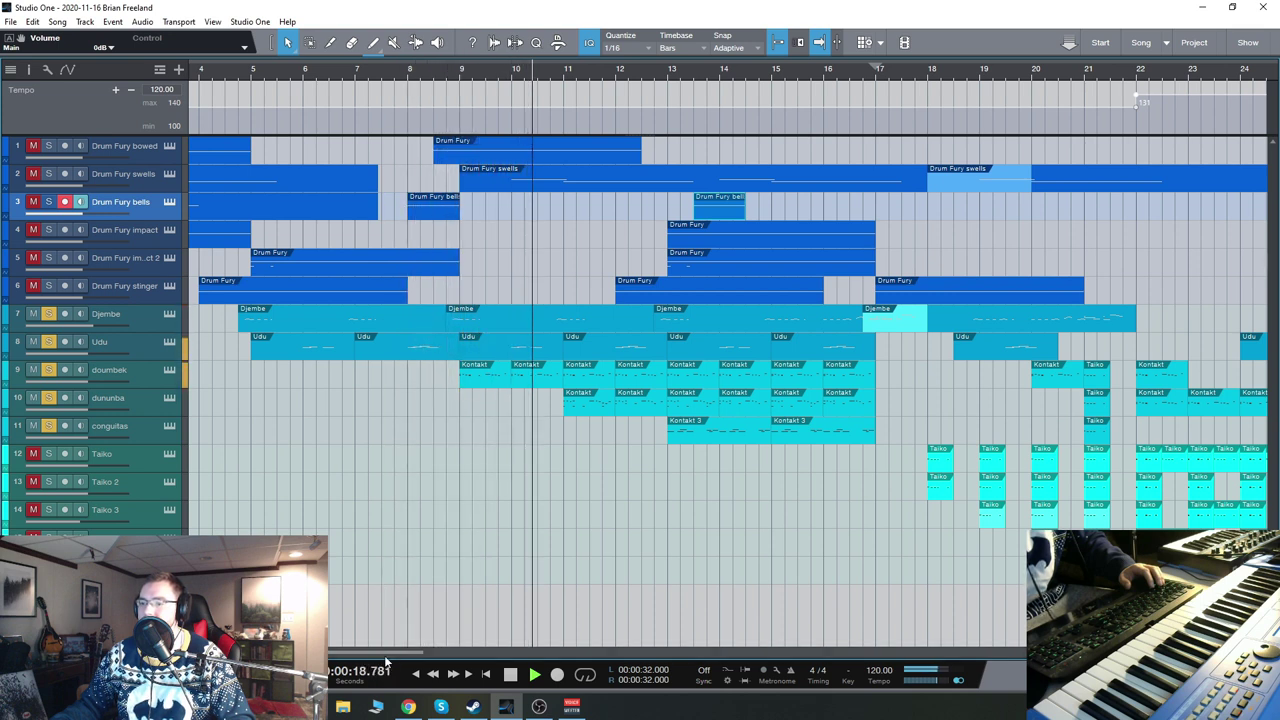
drag(384, 655, 443, 651)
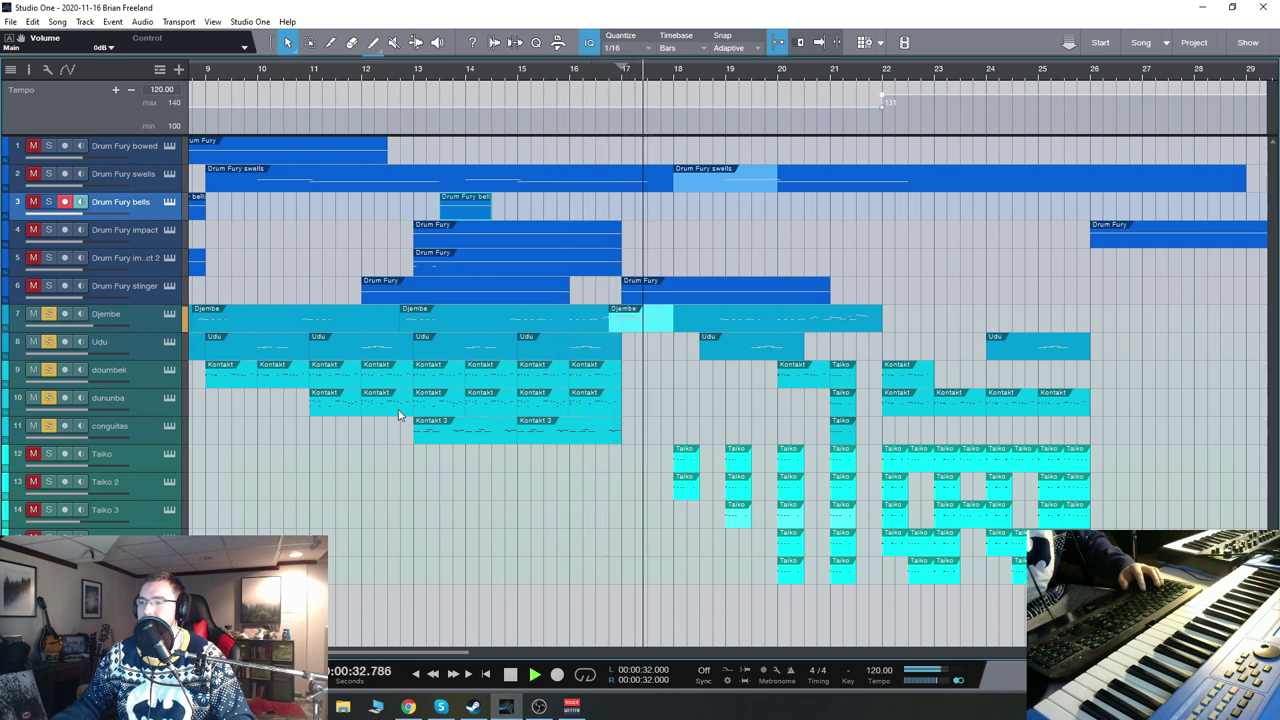
Step: Play from between bars 10 and 11 and isolate the doumbek, dununba and conguitas tracks in turn using their solos
alt+click(49, 370)
double_click(298, 72)
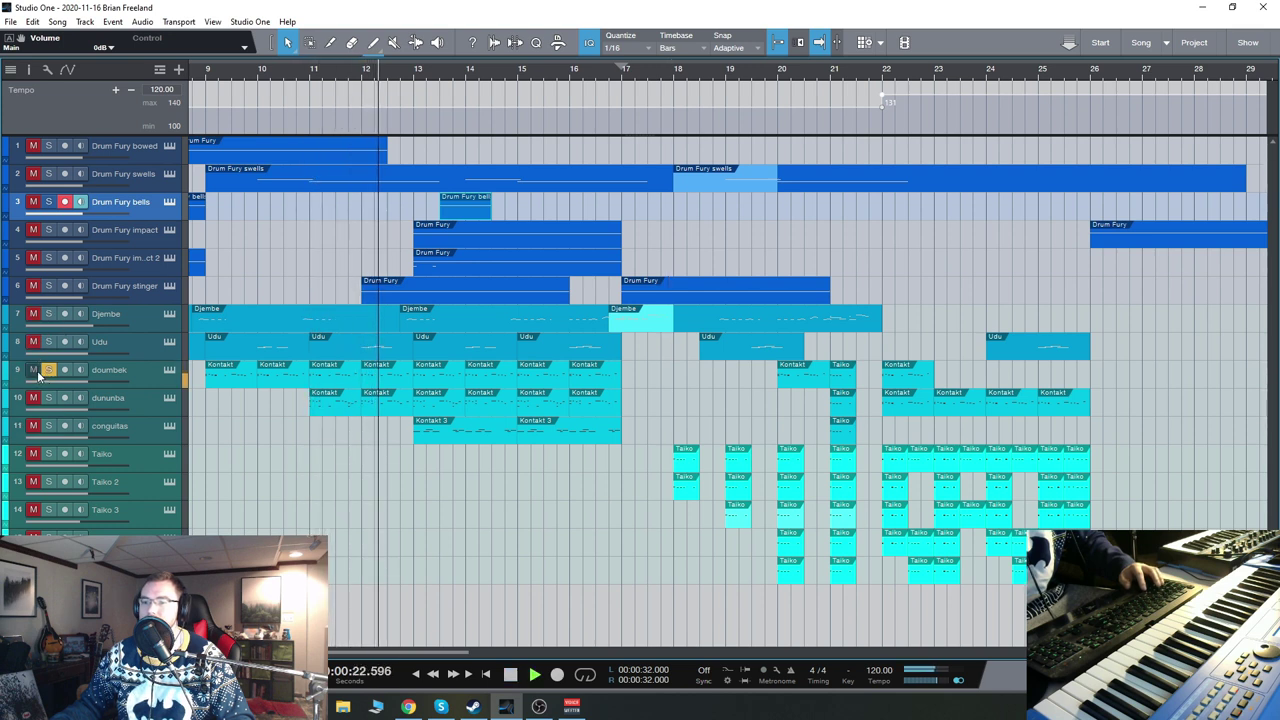
click(47, 398)
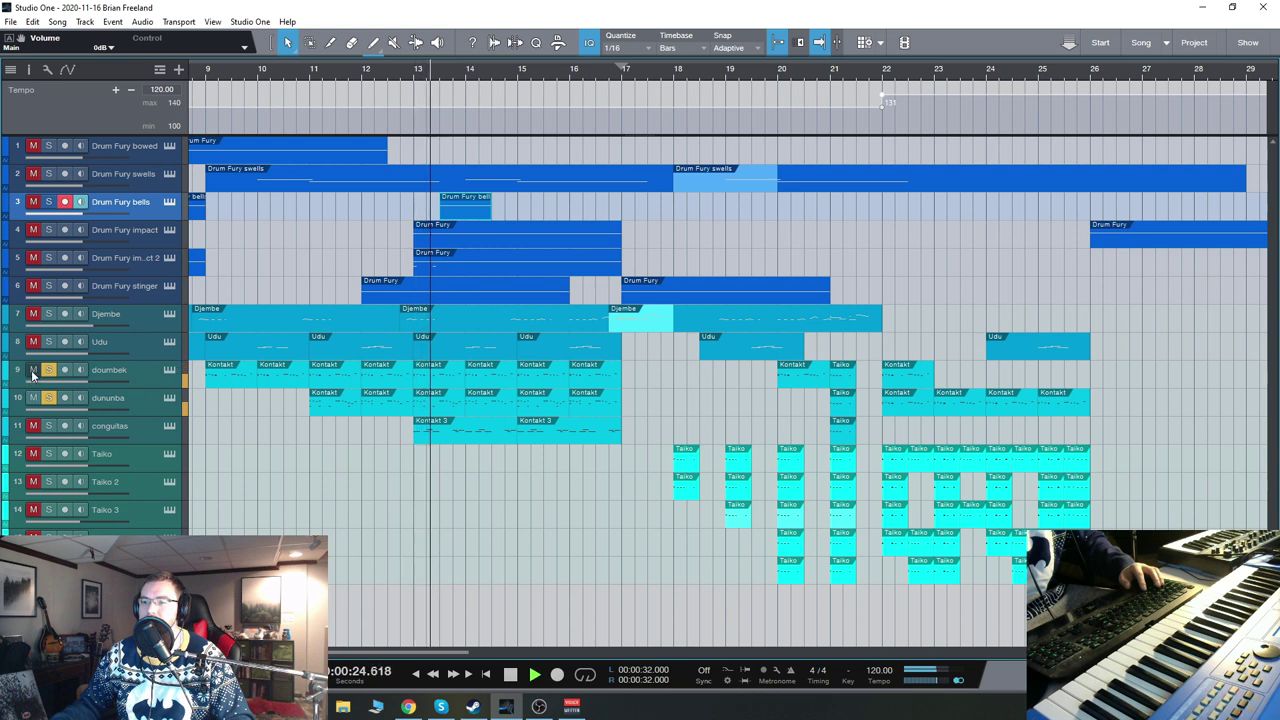
click(48, 369)
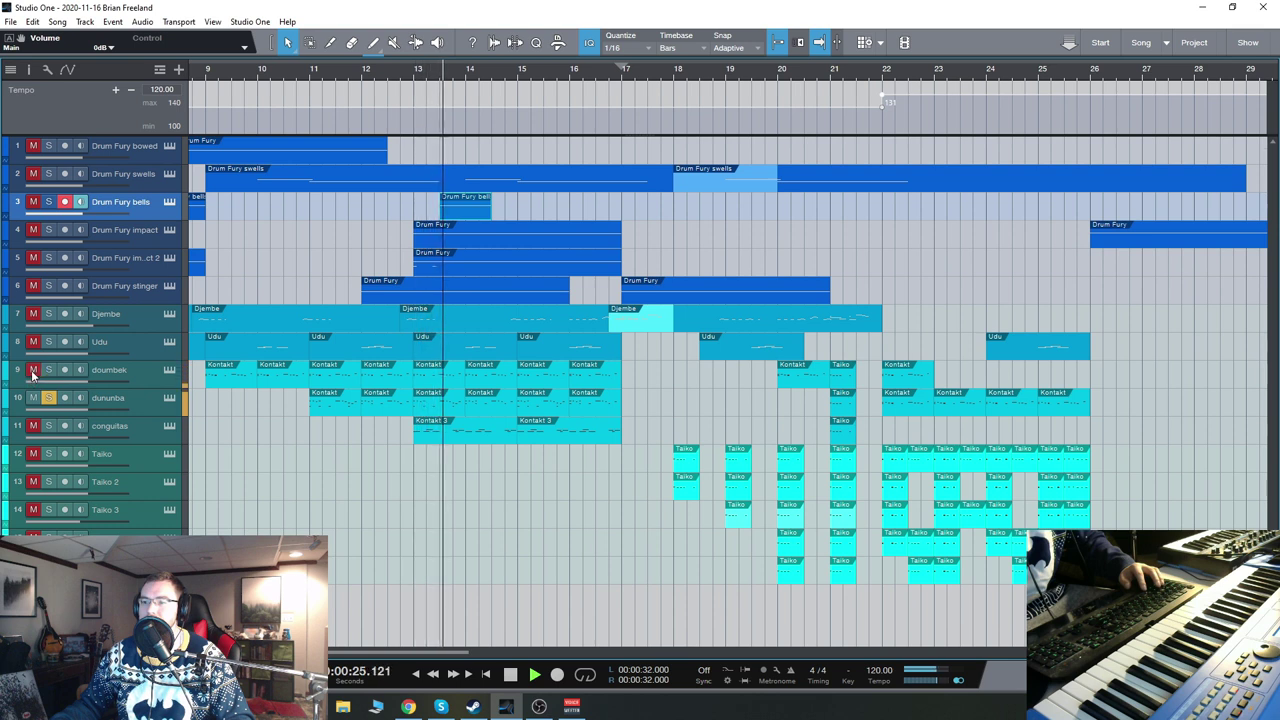
click(48, 426)
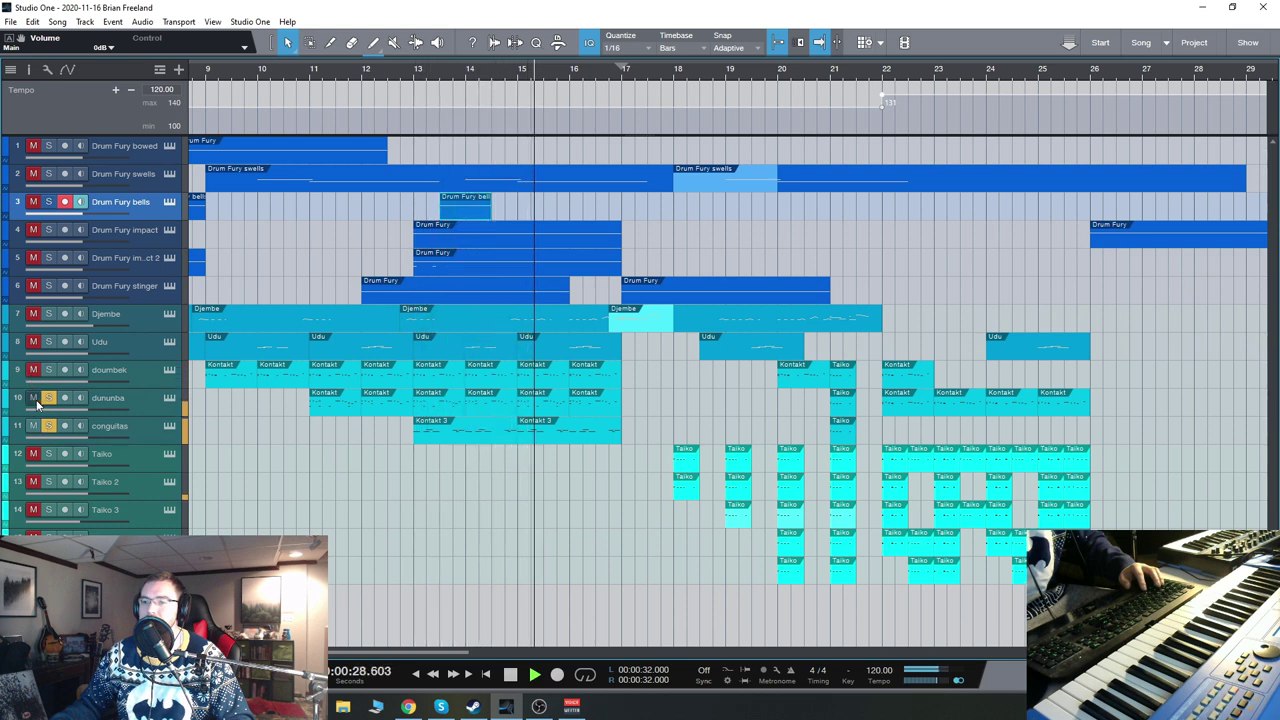
click(35, 398)
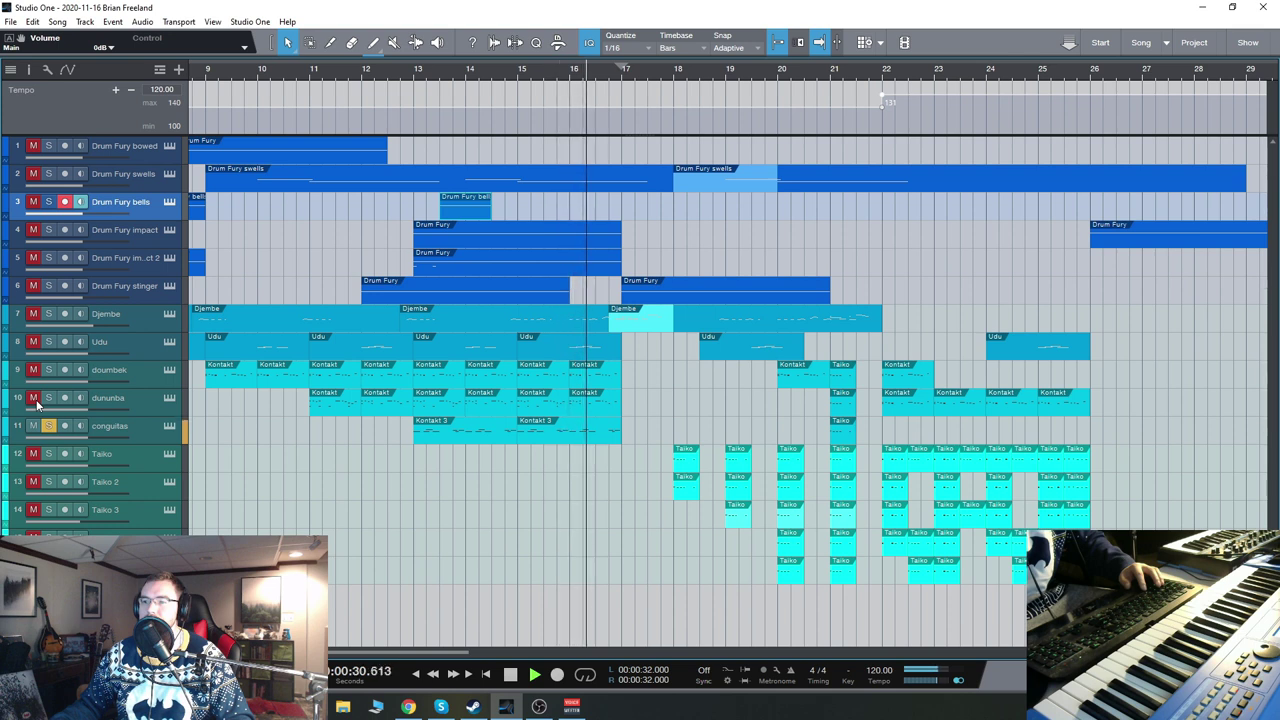
Step: Add the Udu and Djembe tracks to the soloed conguitas, play them from bar 16 and stop at bar 18
click(48, 341)
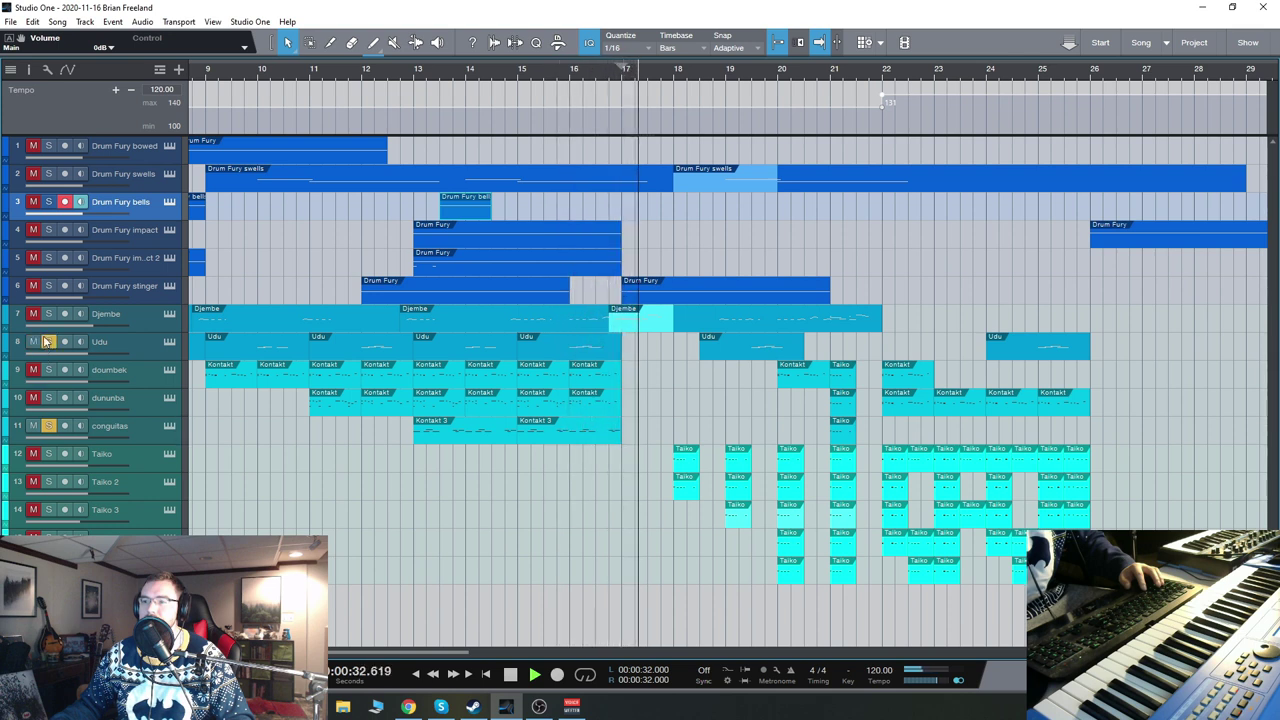
click(48, 313)
click(572, 68)
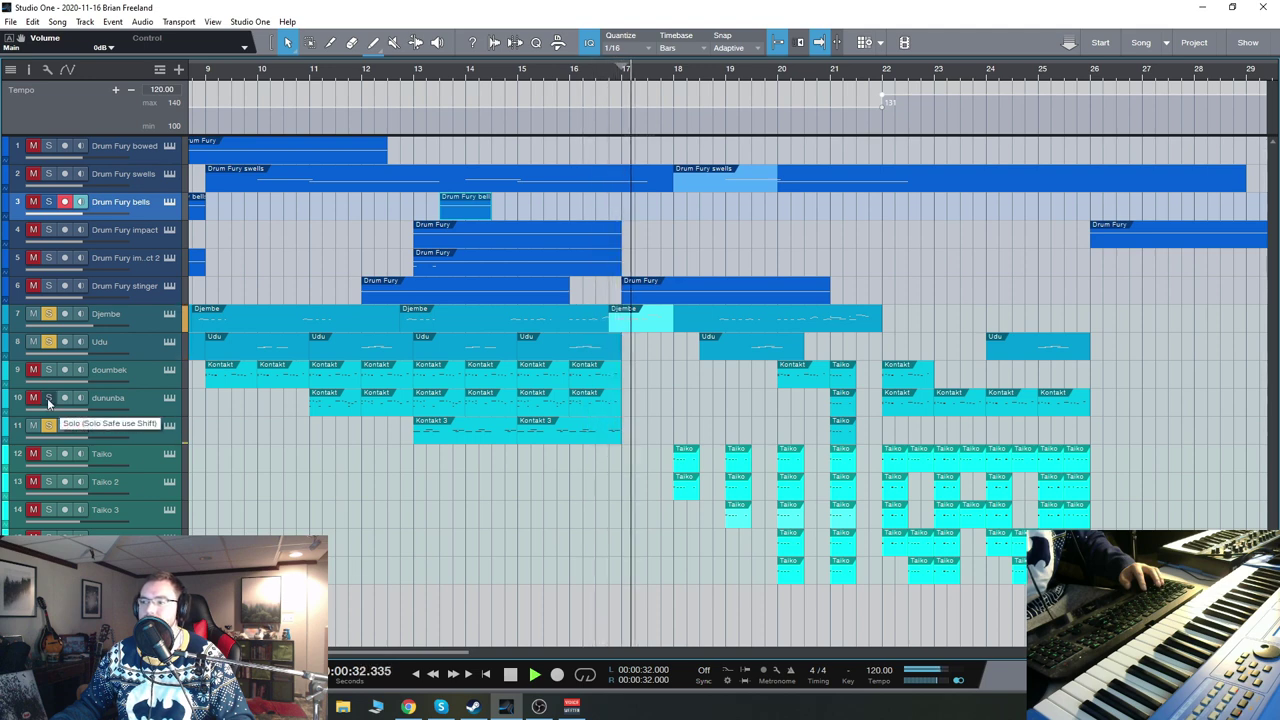
drag(420, 654, 449, 651)
key(space)
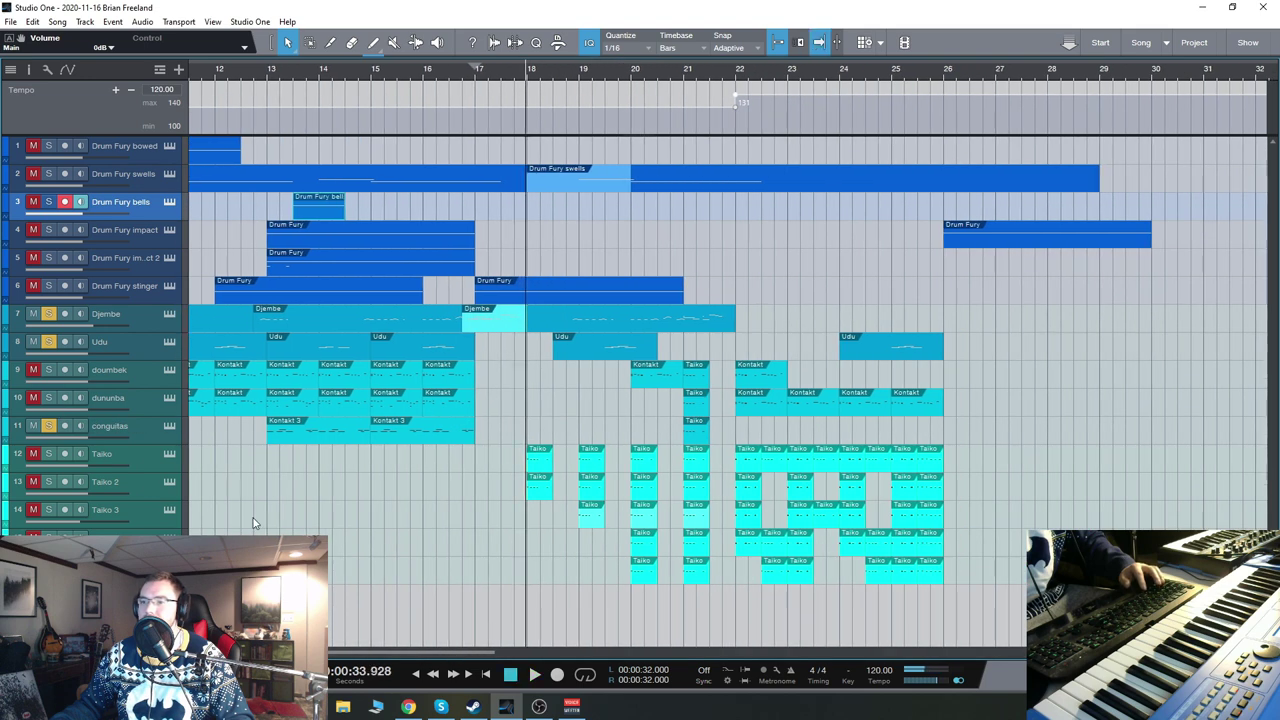
Step: Clear the hand drum solos, solo the Taiko track and play its part from bar 18
scroll(657, 505, down, 3)
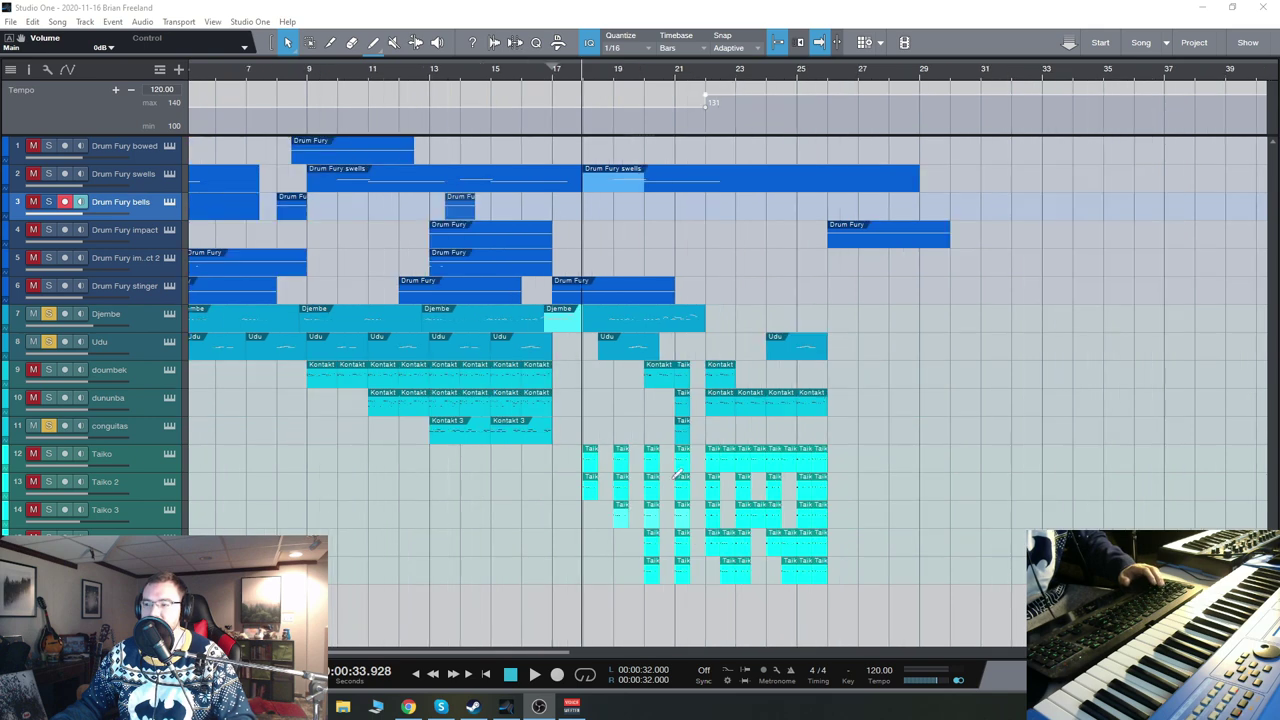
scroll(857, 517, up, 2)
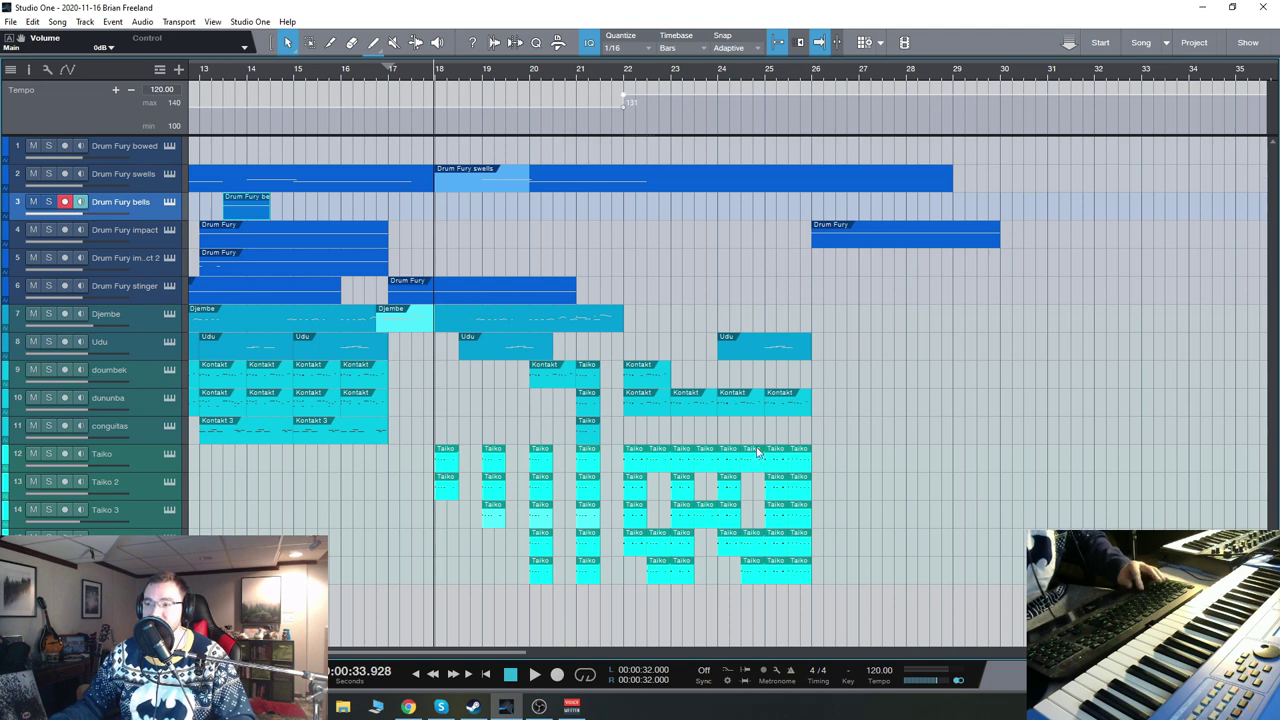
key(alt+Tab)
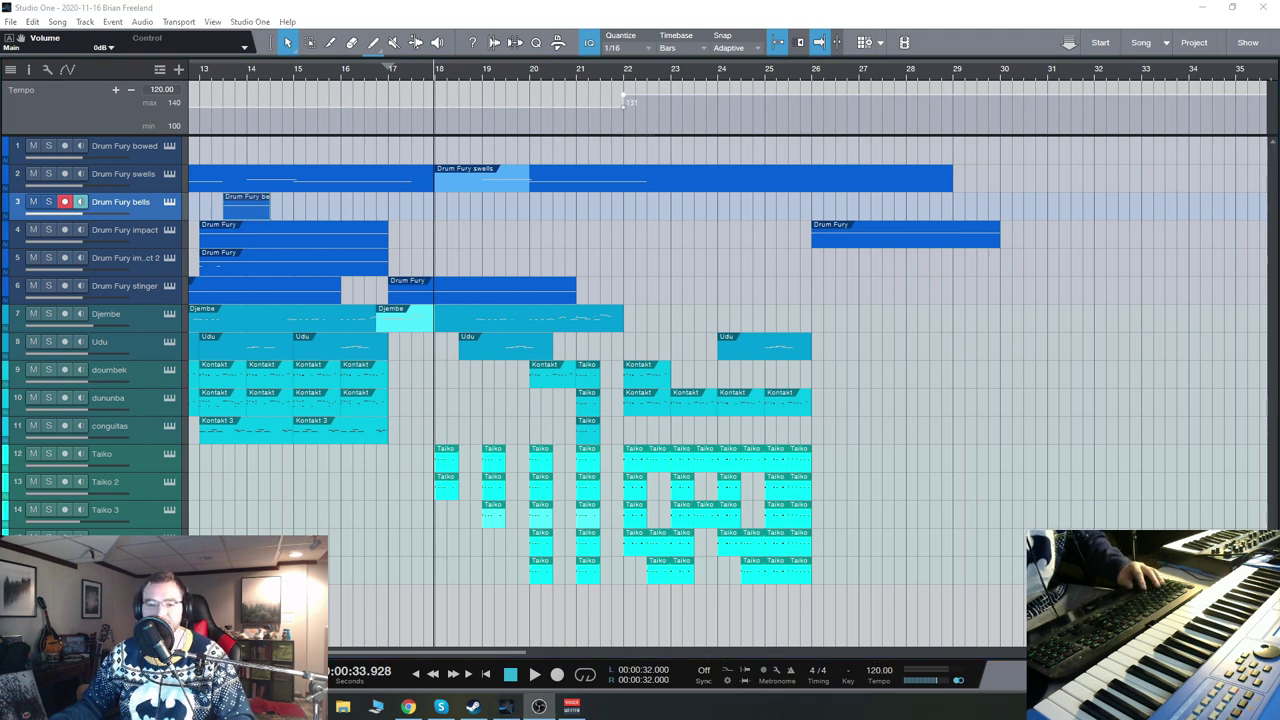
click(49, 453)
key(space)
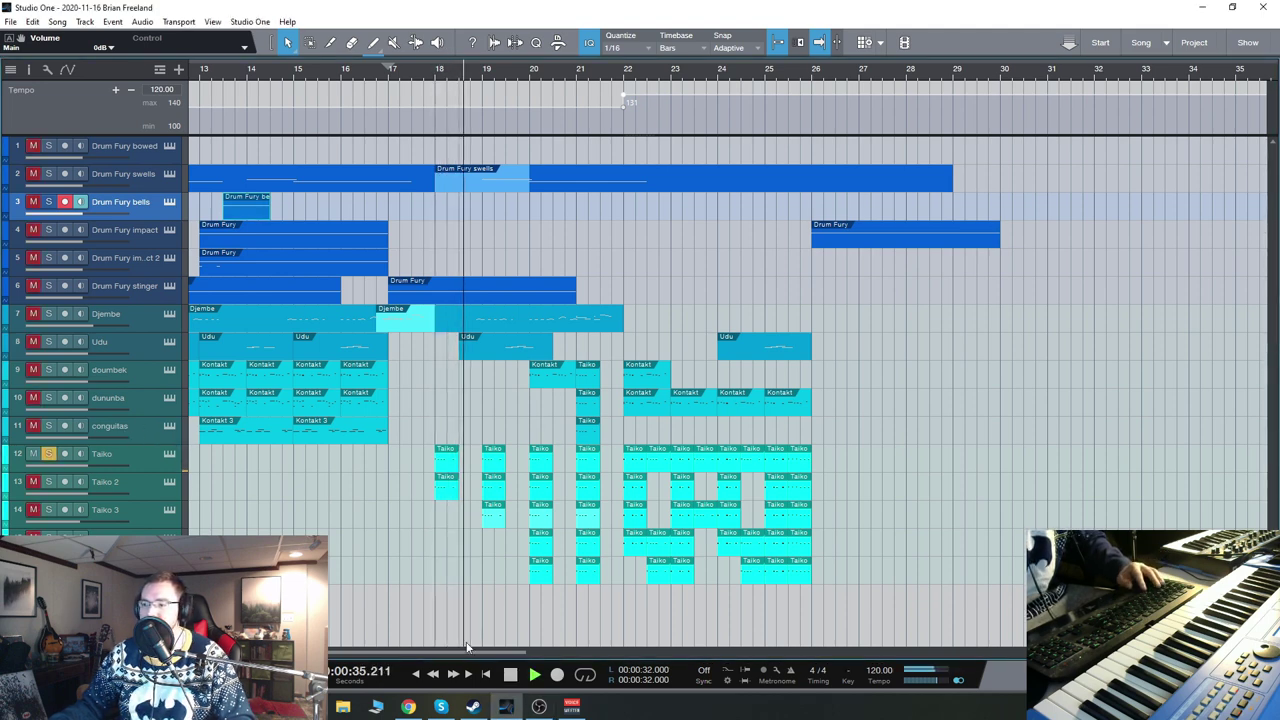
drag(468, 653, 485, 656)
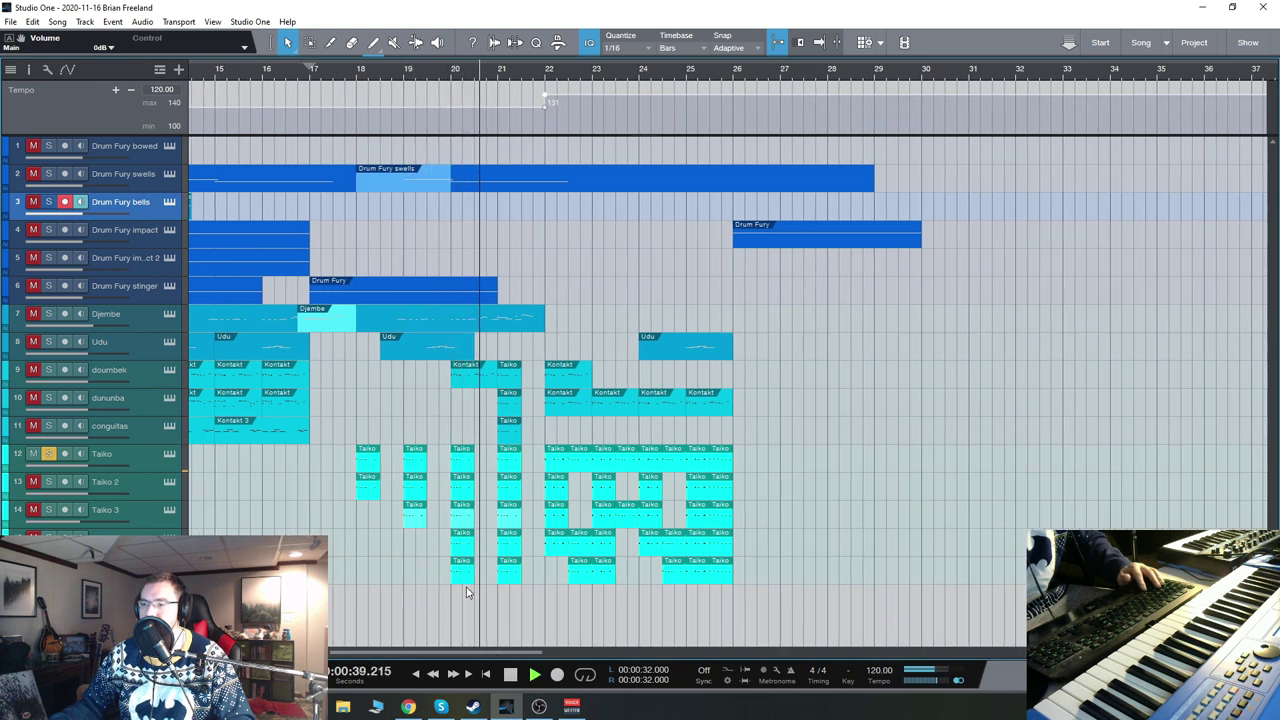
Step: Add Taiko 2 to the solo group, restart playback from bar 18 and remove the first Taiko track's solo
click(48, 483)
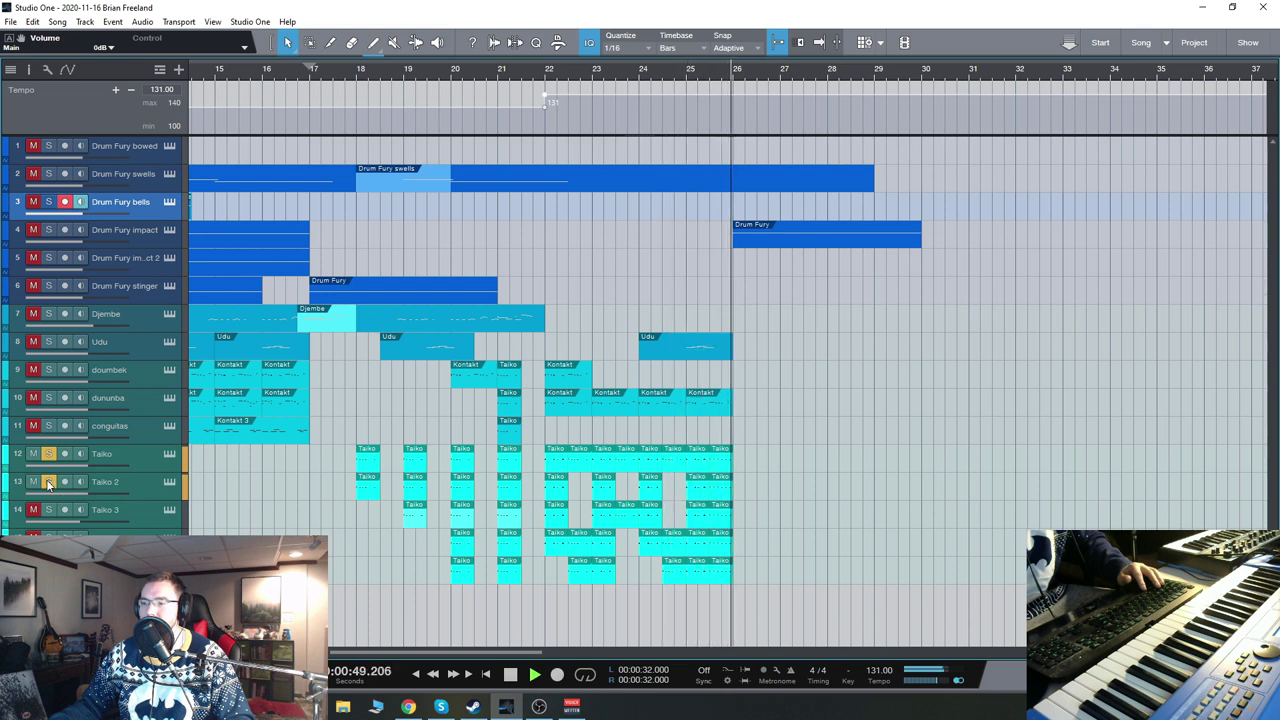
click(356, 69)
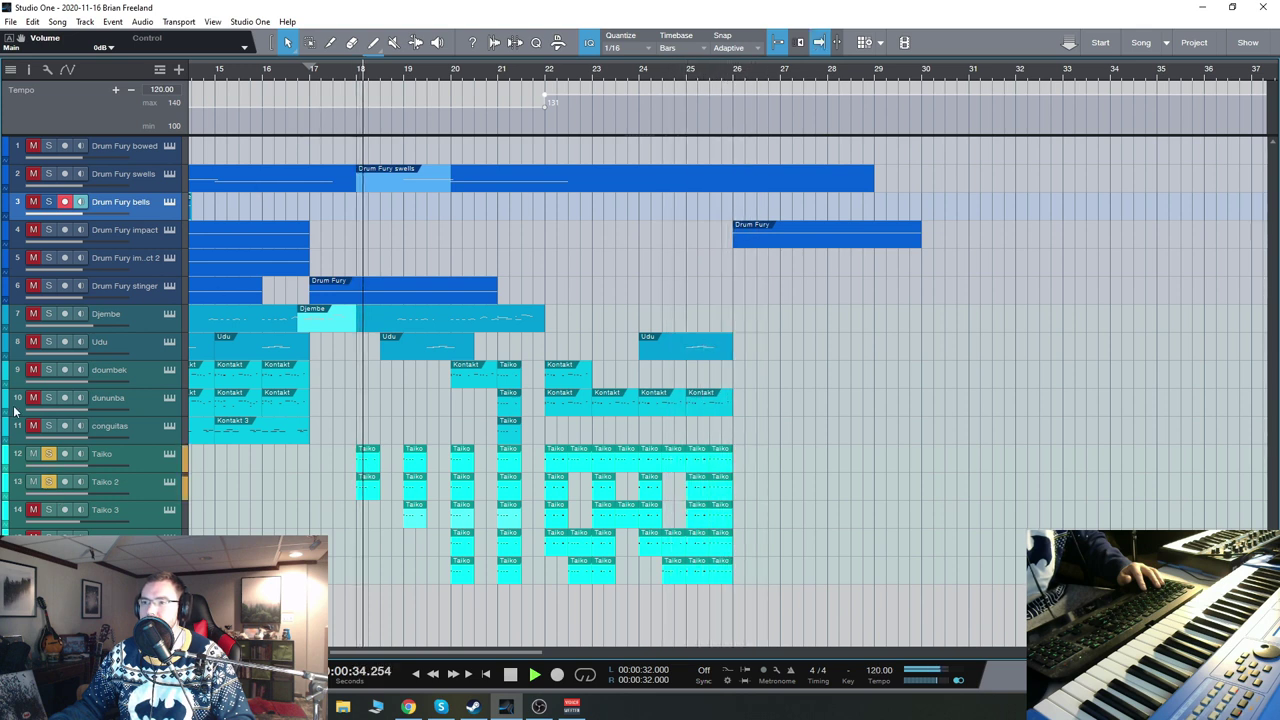
click(34, 456)
click(48, 455)
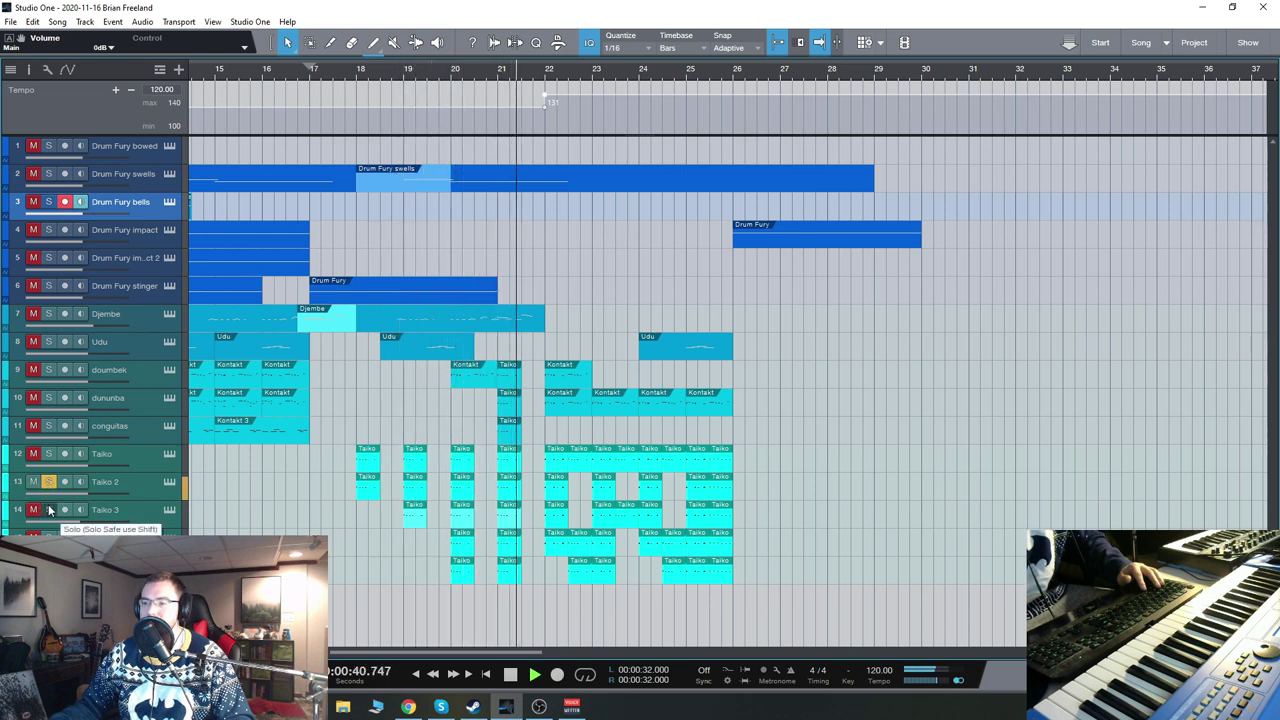
Step: Solo the Taiko 3 track, replay from about bar 19, include Taiko 2 in the solo group and select the Taiko 3 track
click(48, 510)
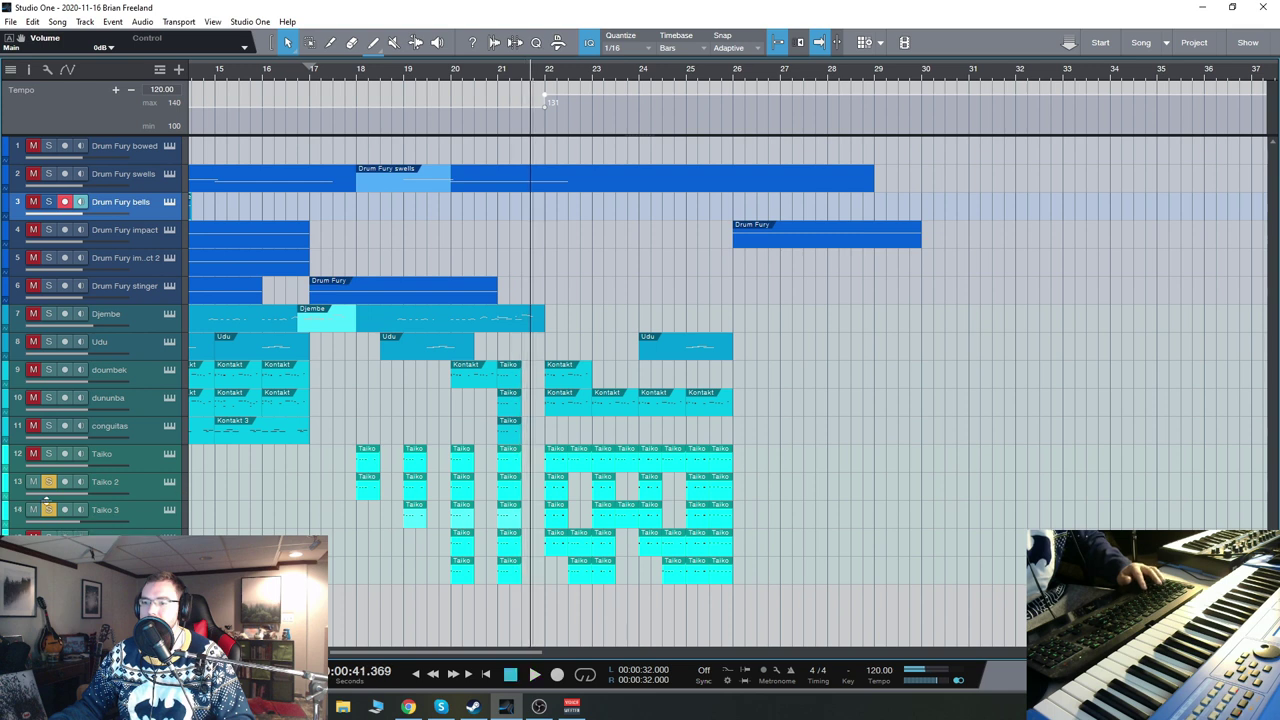
click(417, 70)
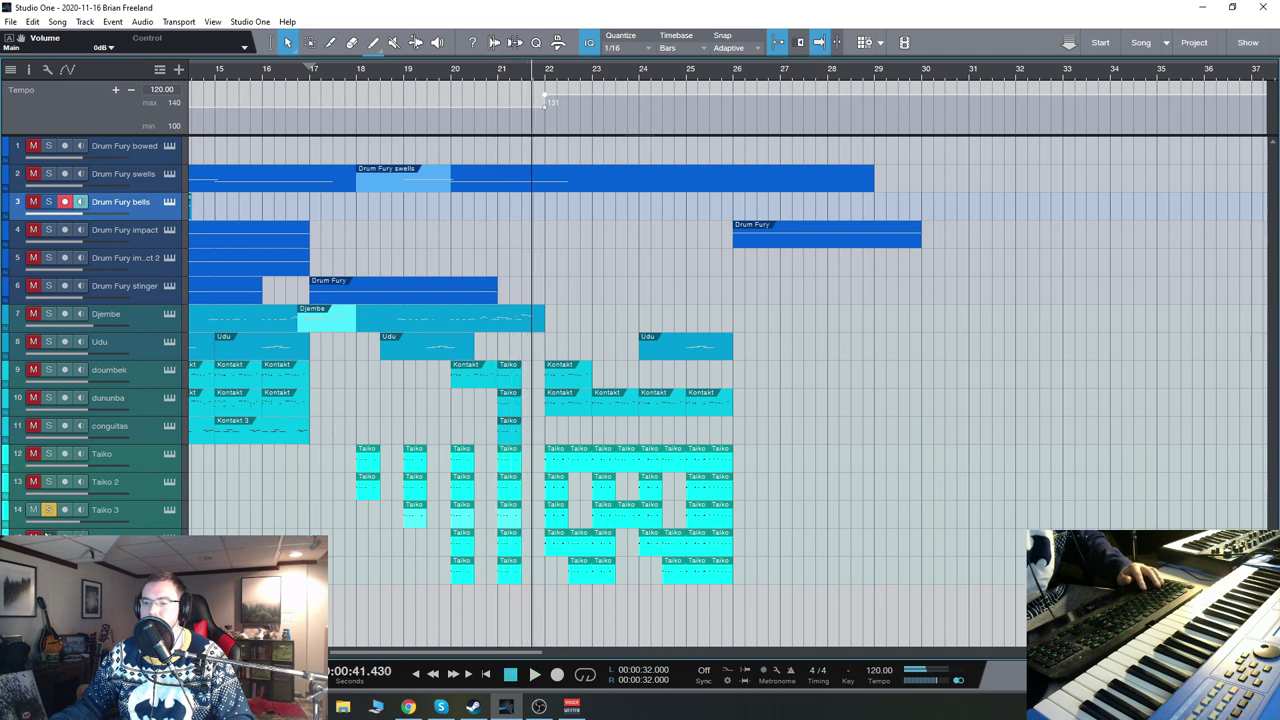
key(alt+Tab)
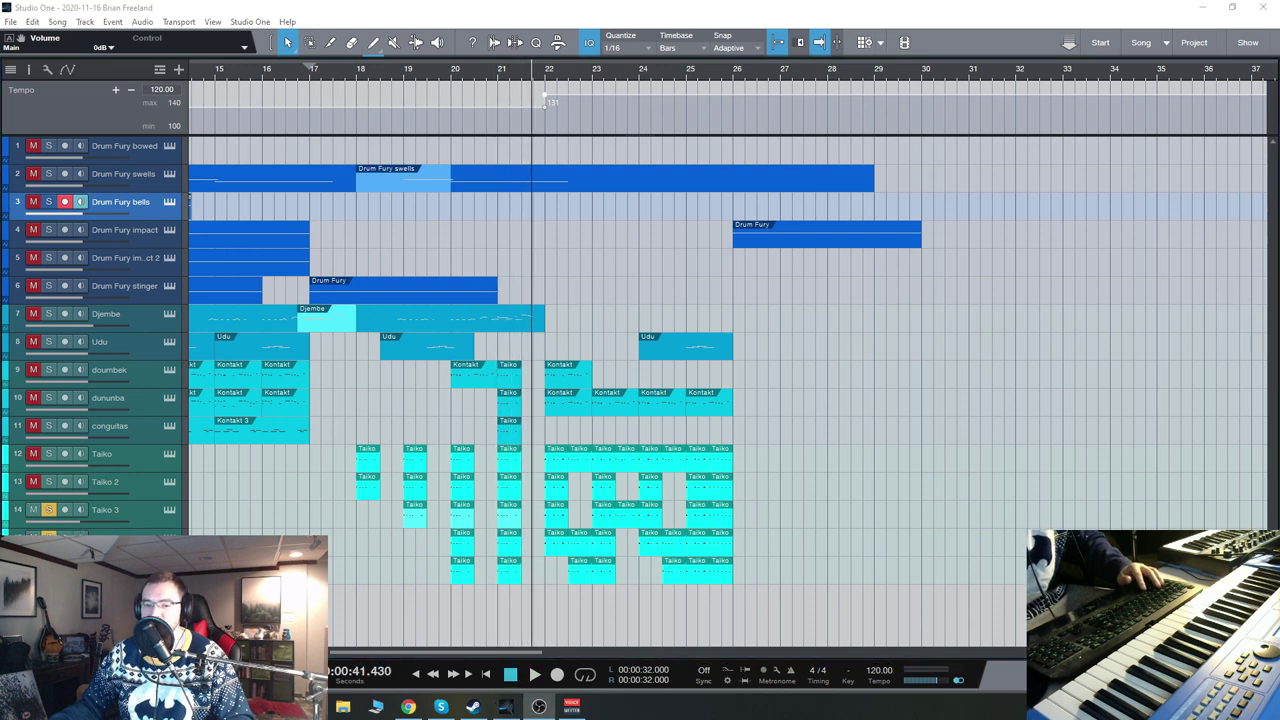
click(48, 481)
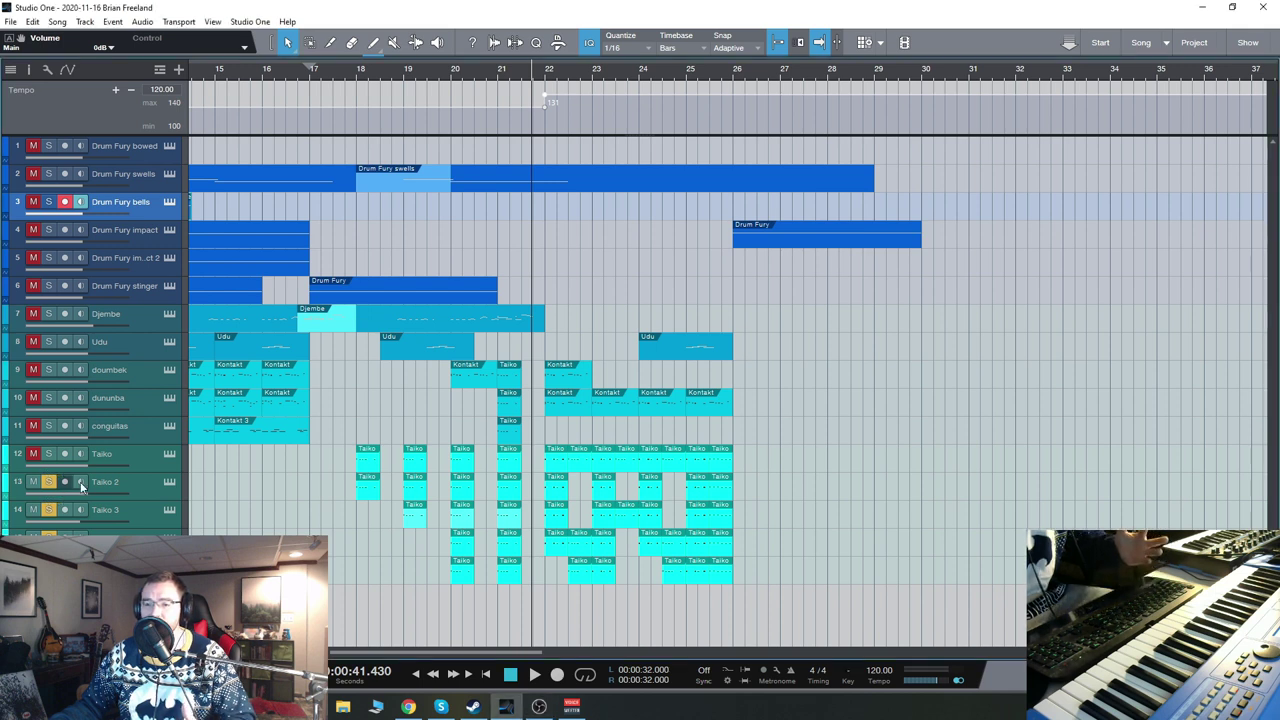
click(139, 513)
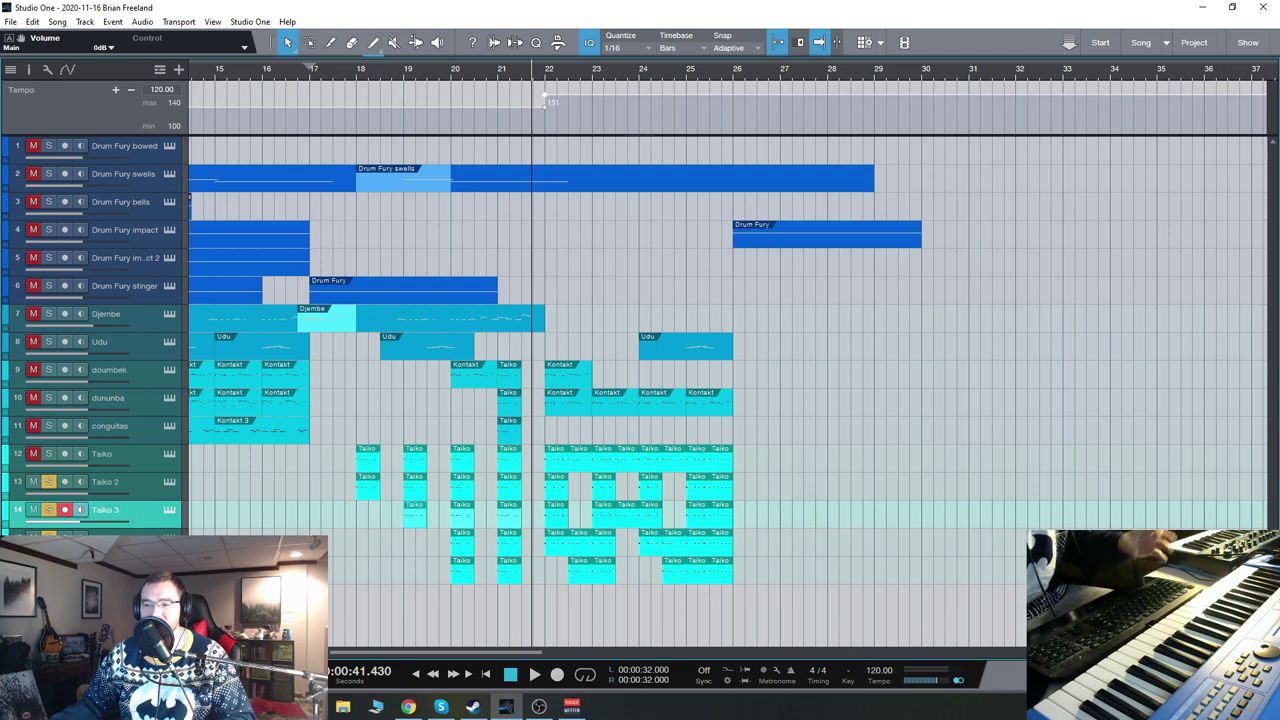
Step: Add the first Taiko track to the soloed taikos, play them from bar 18 and stop after bar 26
click(49, 454)
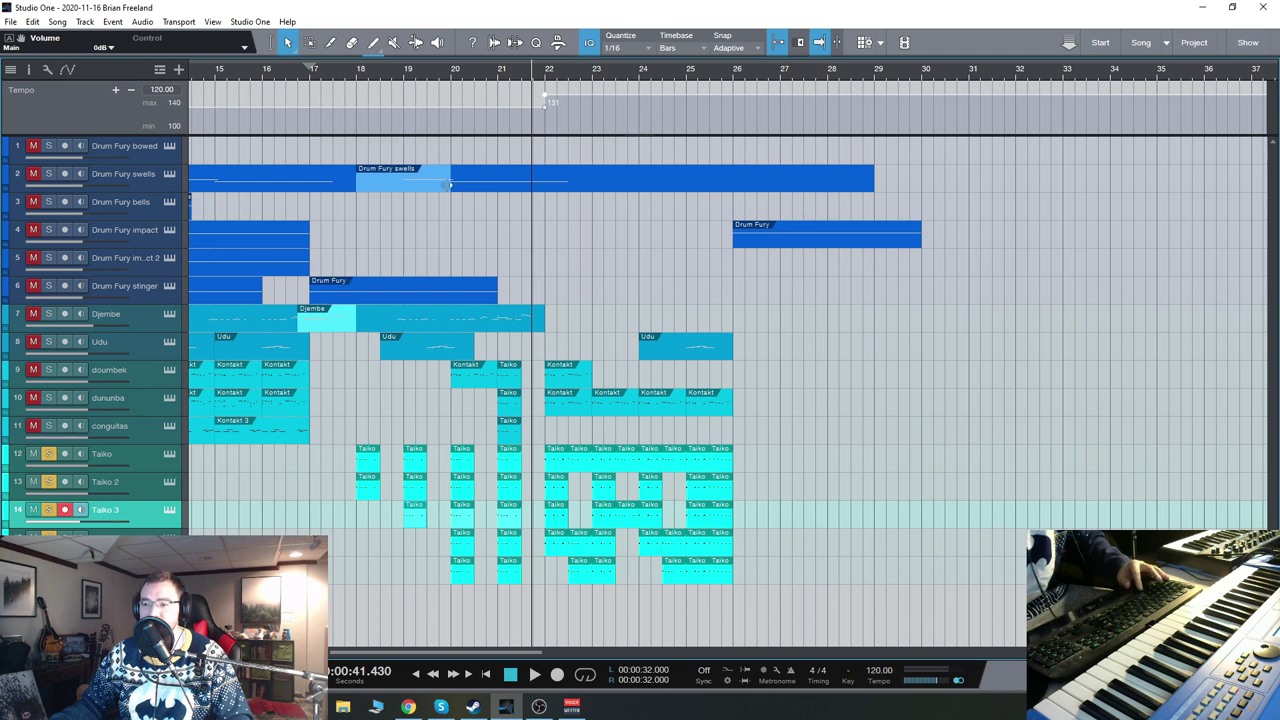
click(357, 77)
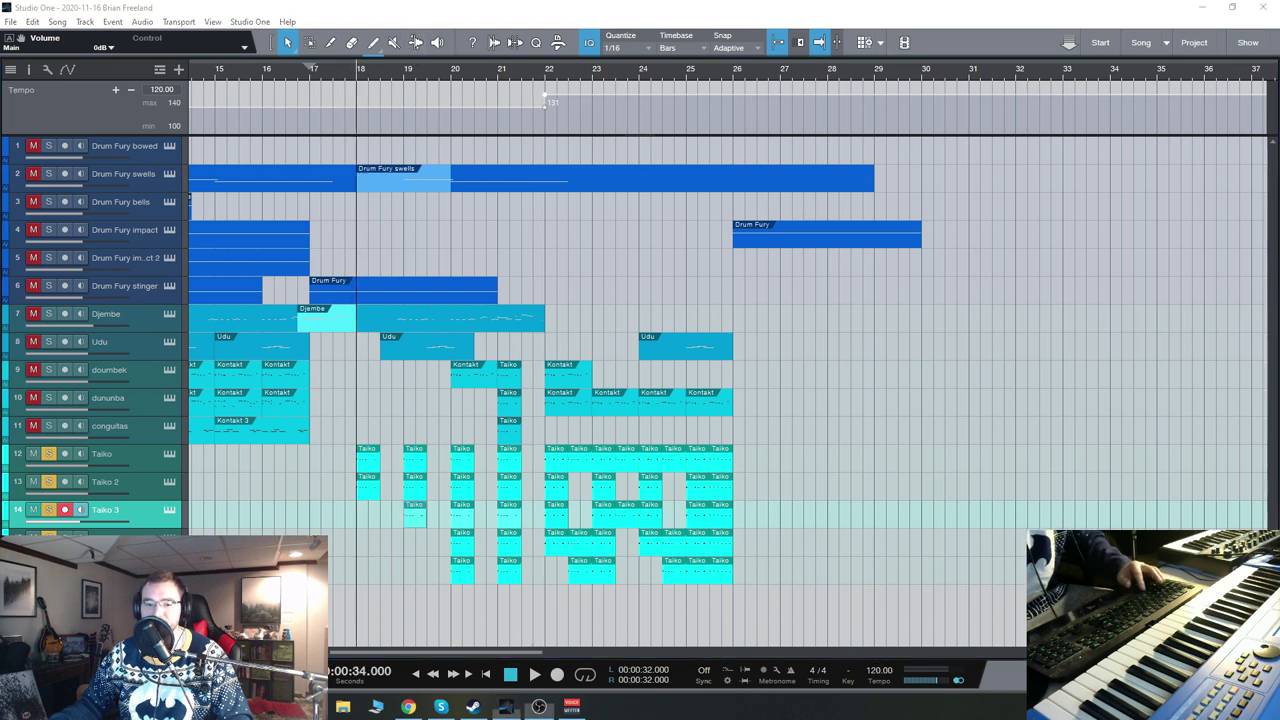
key(space)
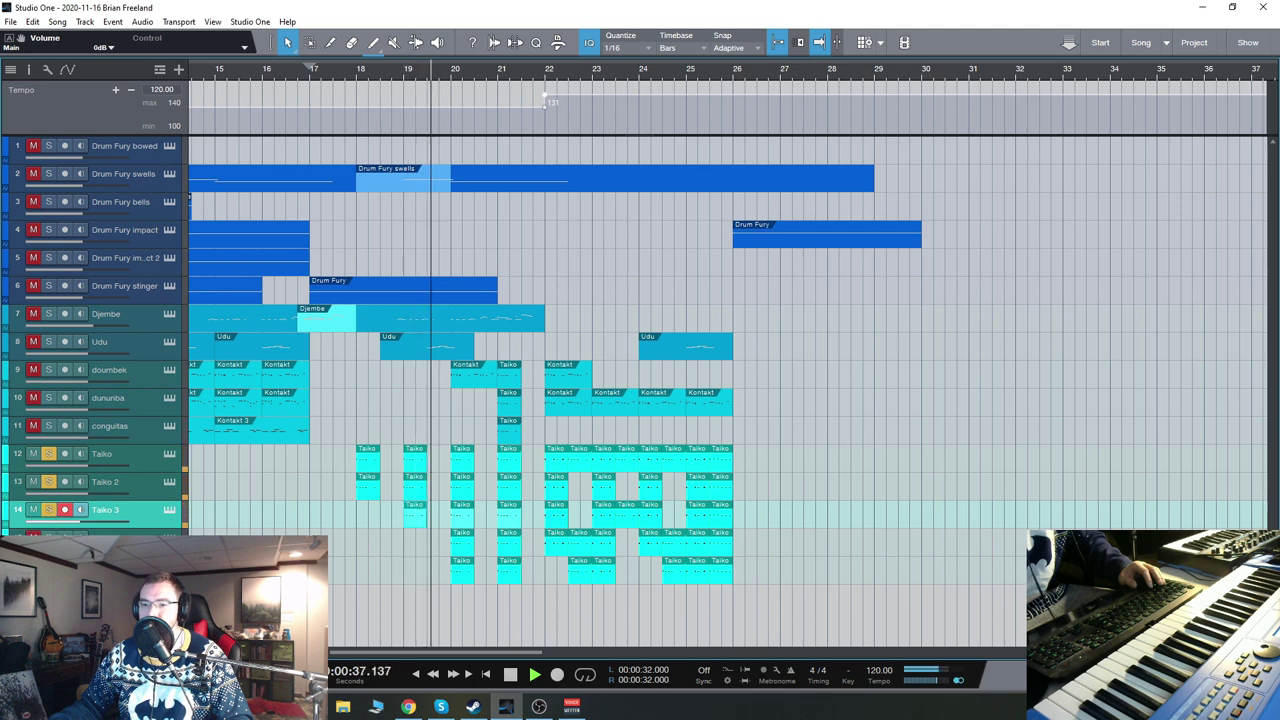
drag(469, 651, 489, 652)
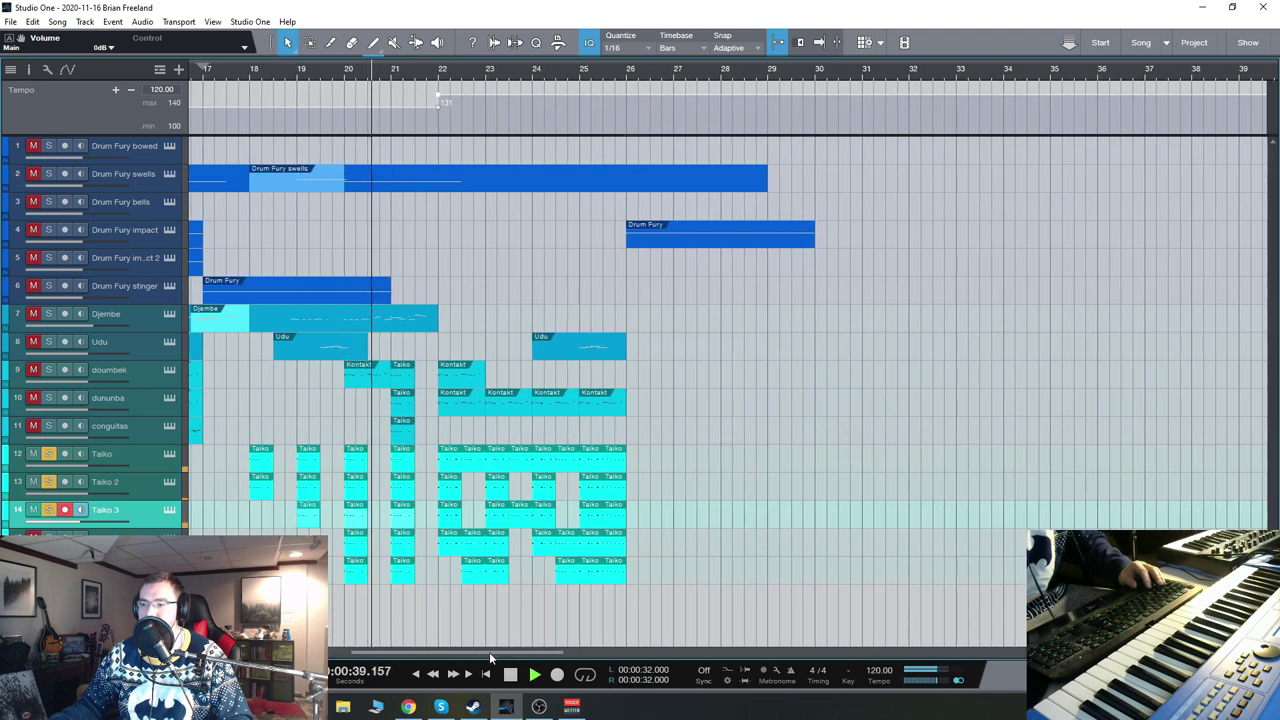
key(space)
click(580, 80)
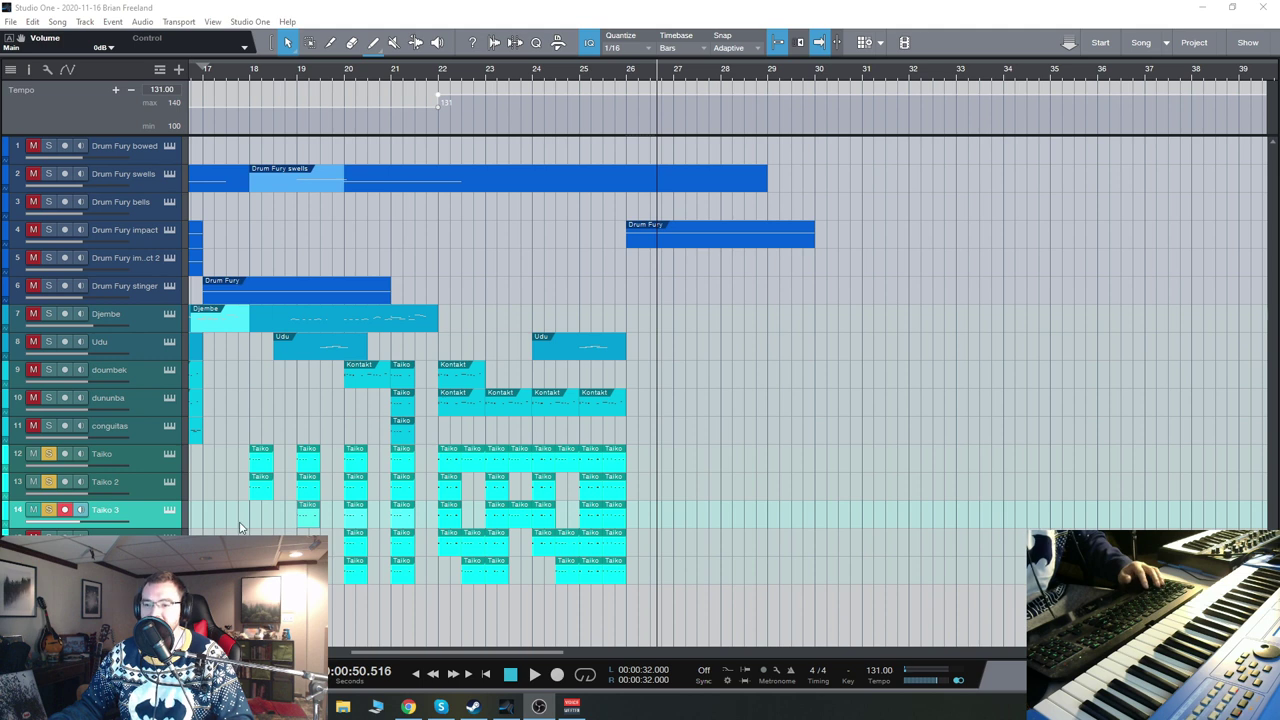
Step: Clear the solos on Taiko, Taiko 2 and Taiko 3, play the remaining soloed part from bar 20 and stop after bar 26
key(alt+Tab)
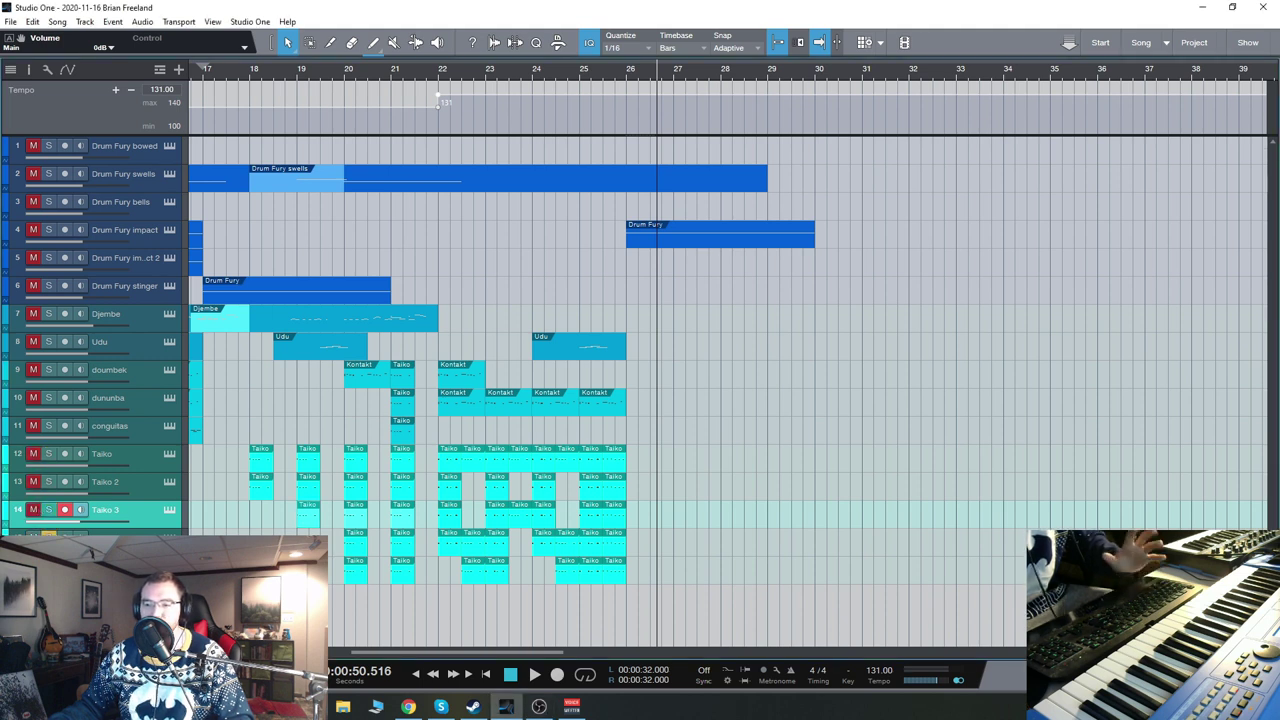
key(alt+Tab)
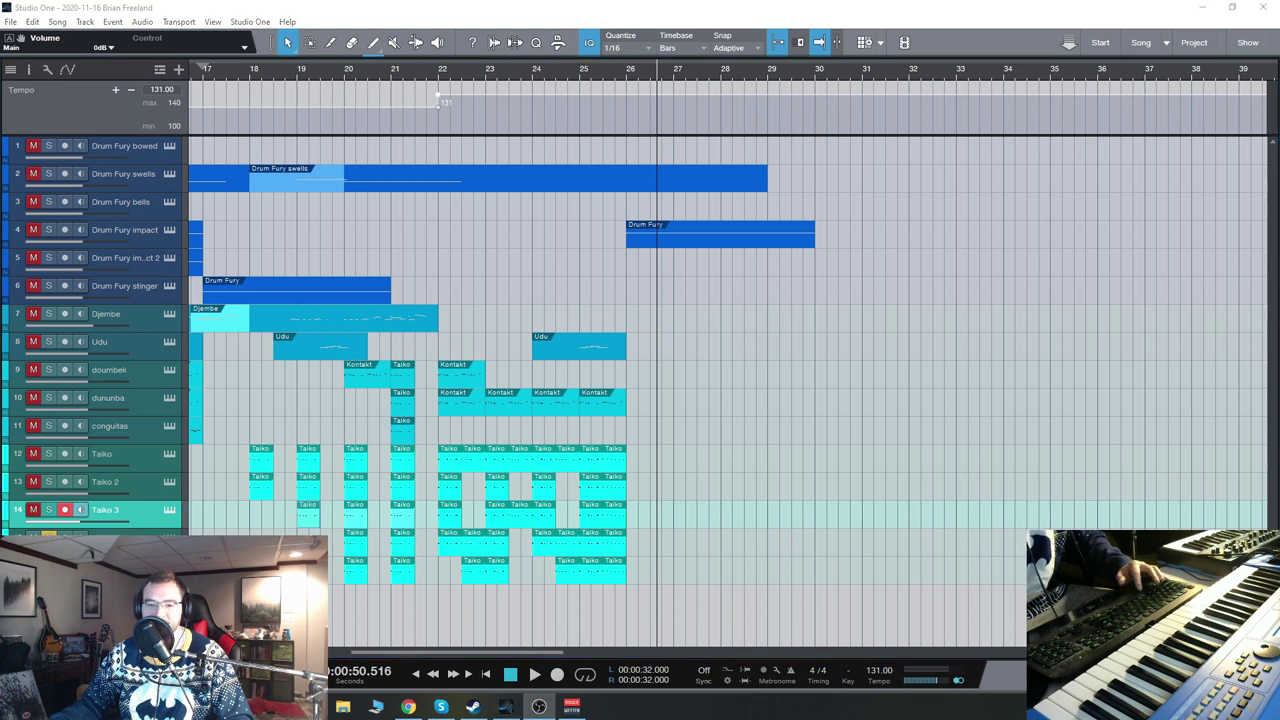
click(345, 76)
key(space)
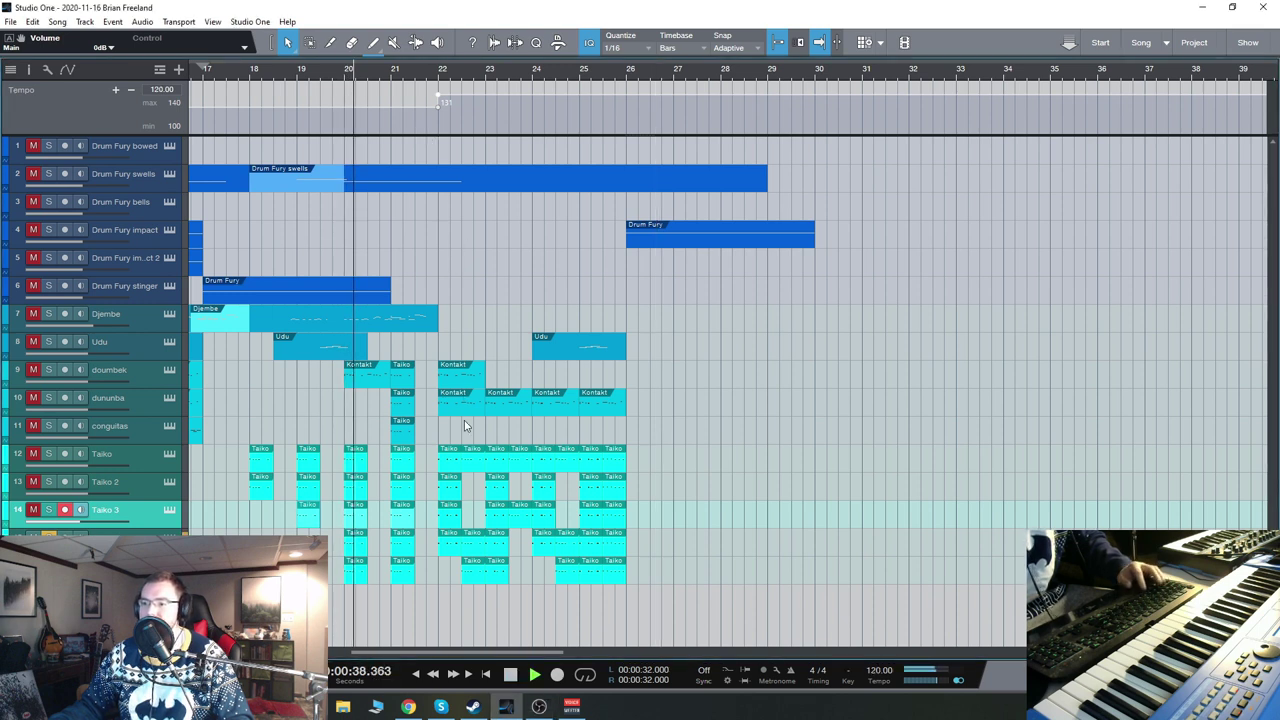
drag(466, 652, 463, 654)
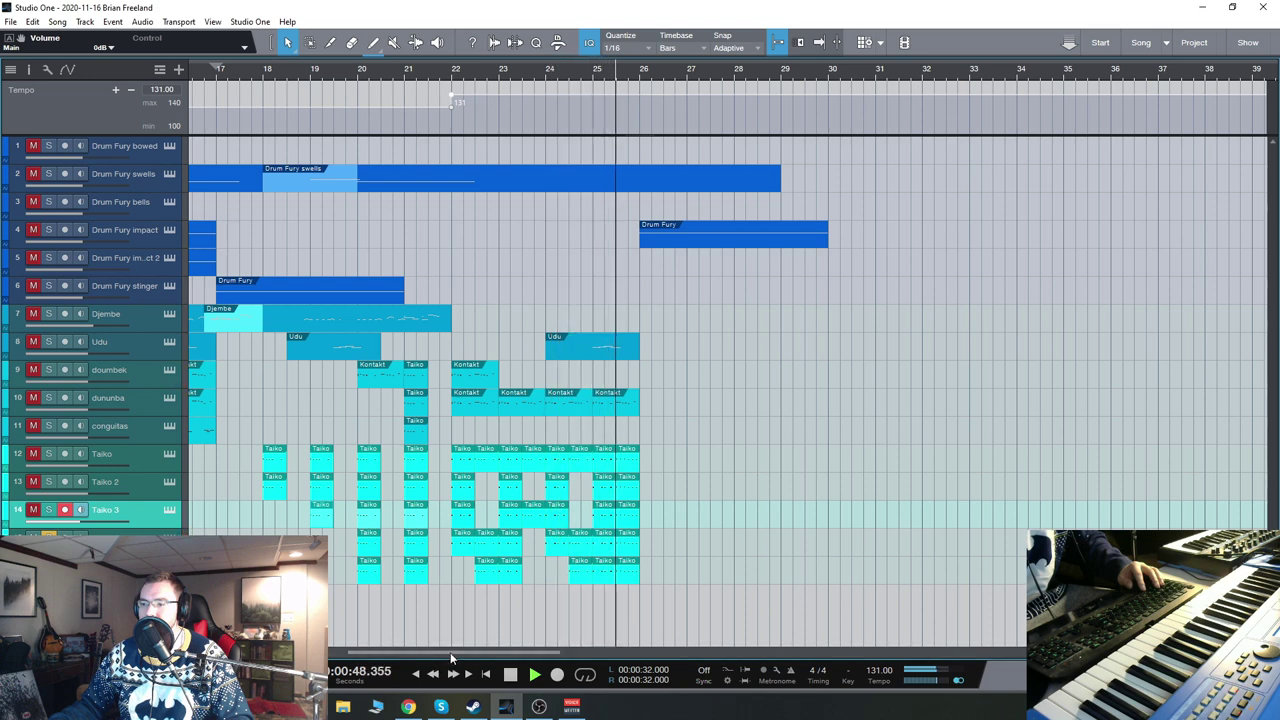
key(space)
Step: Solo Taiko 3 again, play from bar 22 while adding Taiko 2 and Taiko to the solo group, and stop after bar 26
click(48, 510)
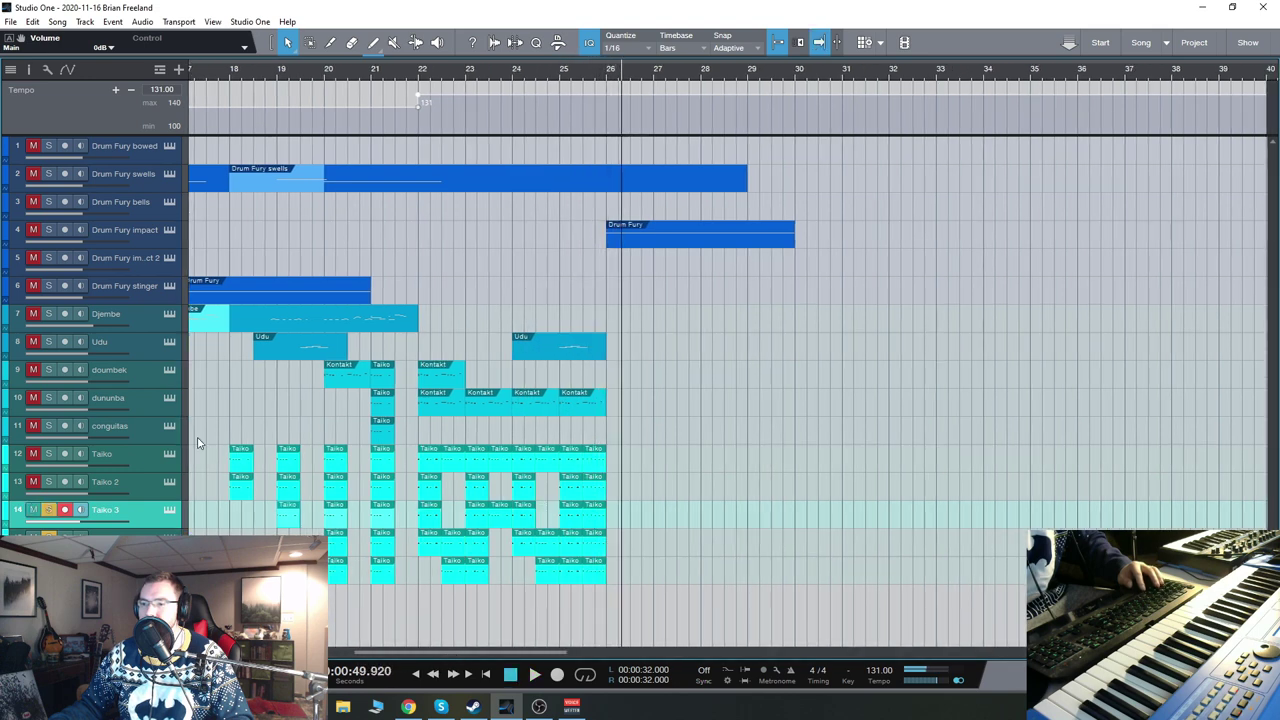
click(515, 78)
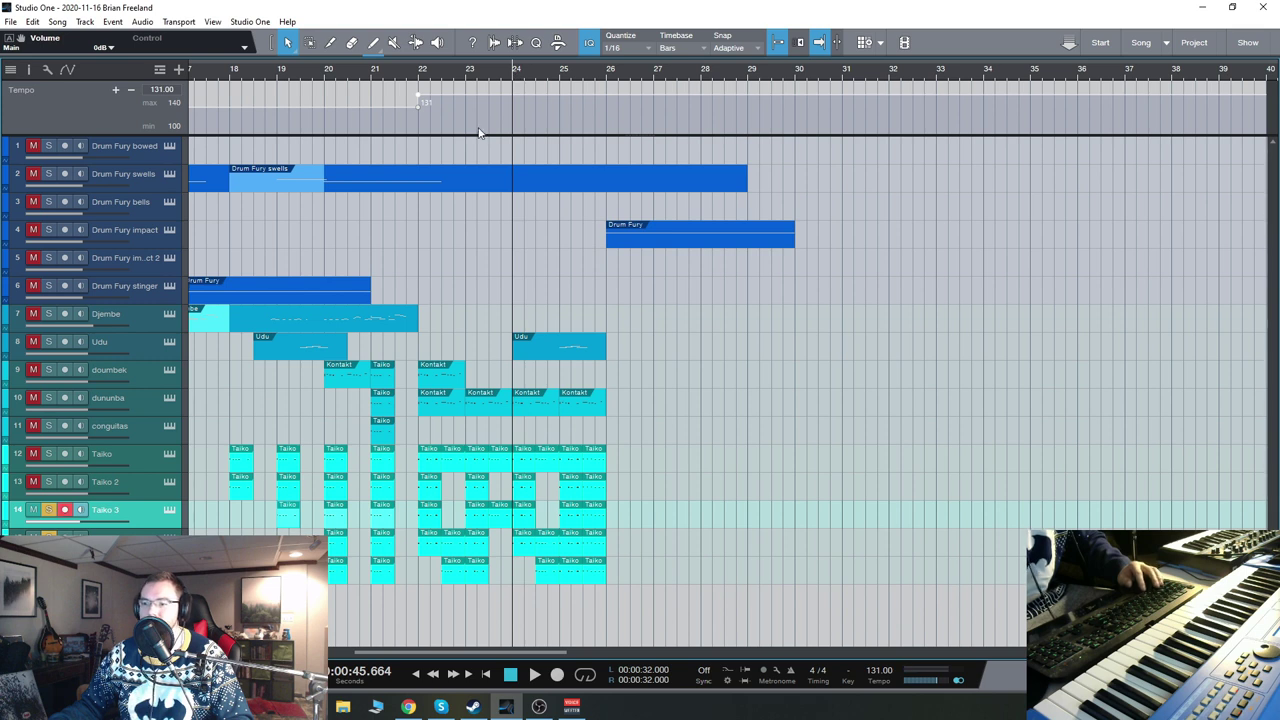
click(422, 78)
key(space)
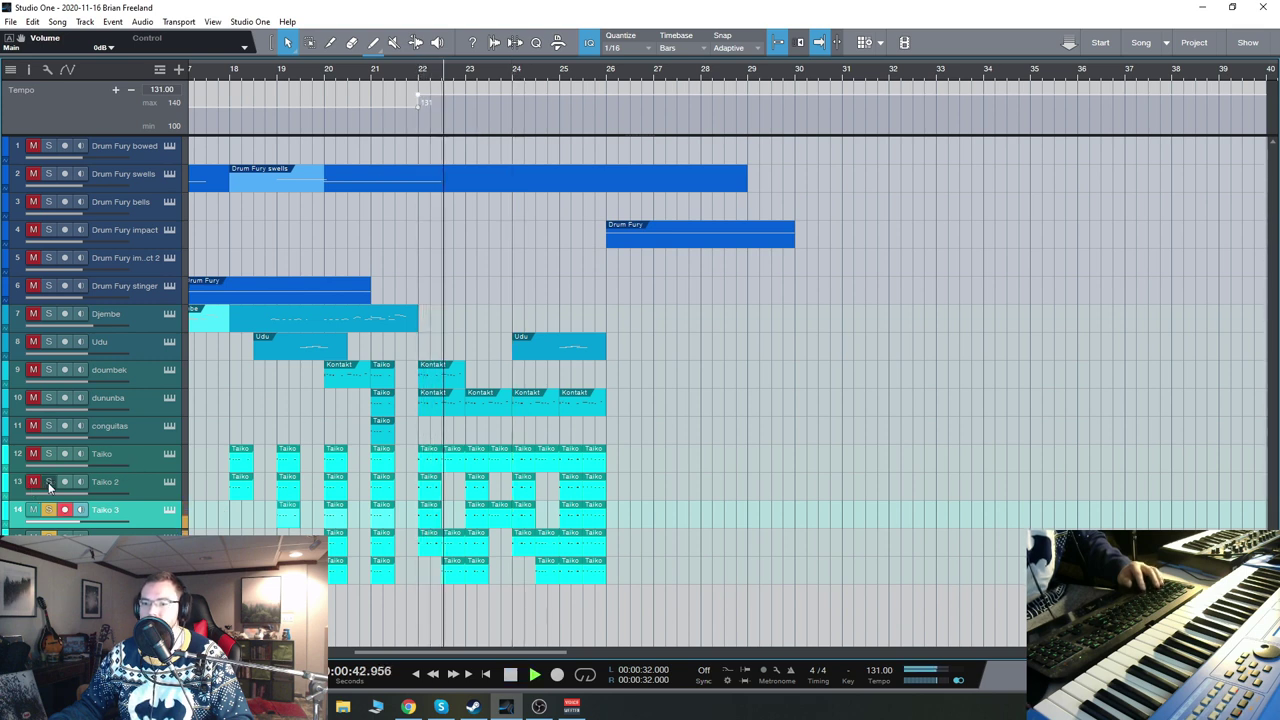
click(49, 483)
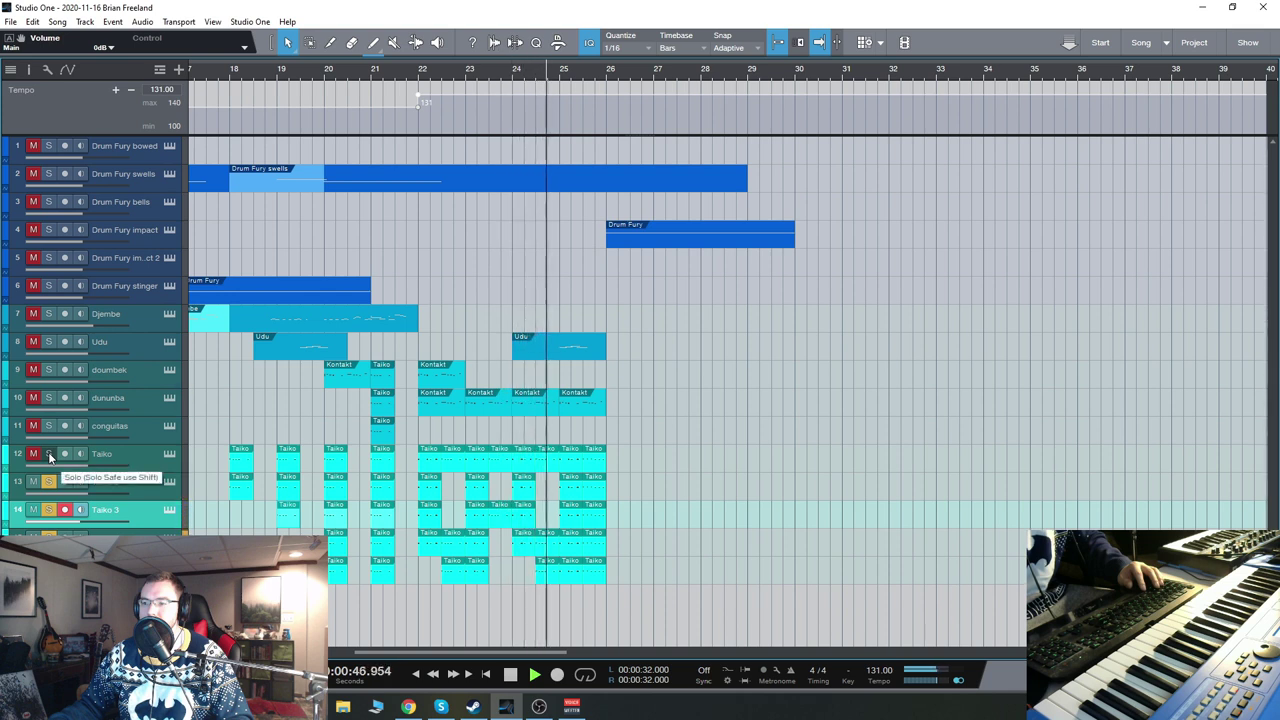
click(48, 454)
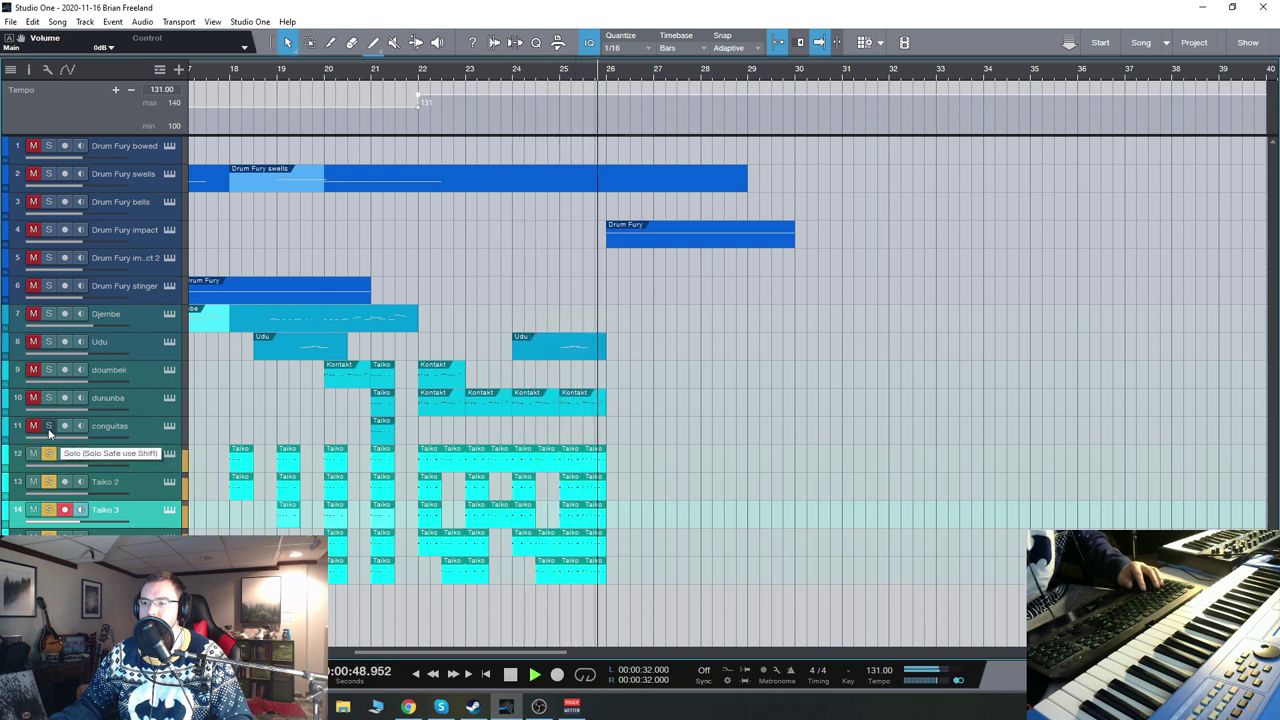
key(space)
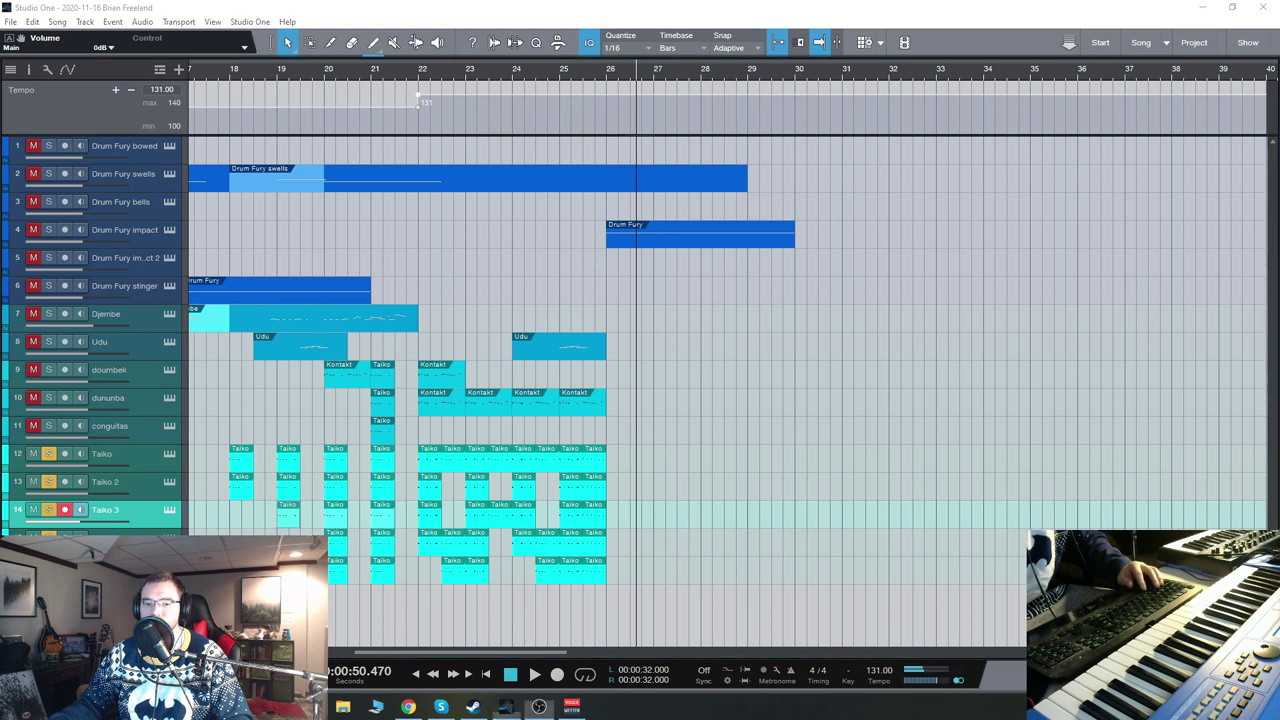
Step: Add the hand drum, Drum Fury impact and stinger tracks to the soloed taikos and play the arrangement from bar 19
click(48, 398)
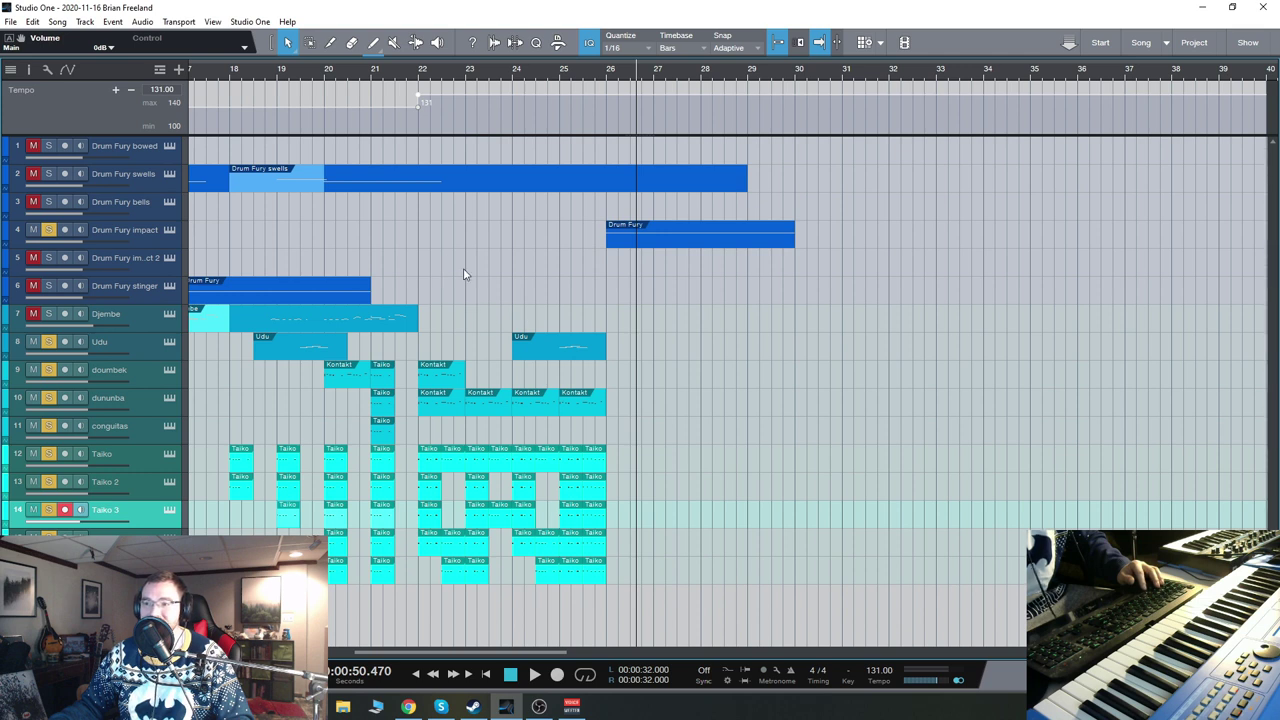
click(277, 69)
key(space)
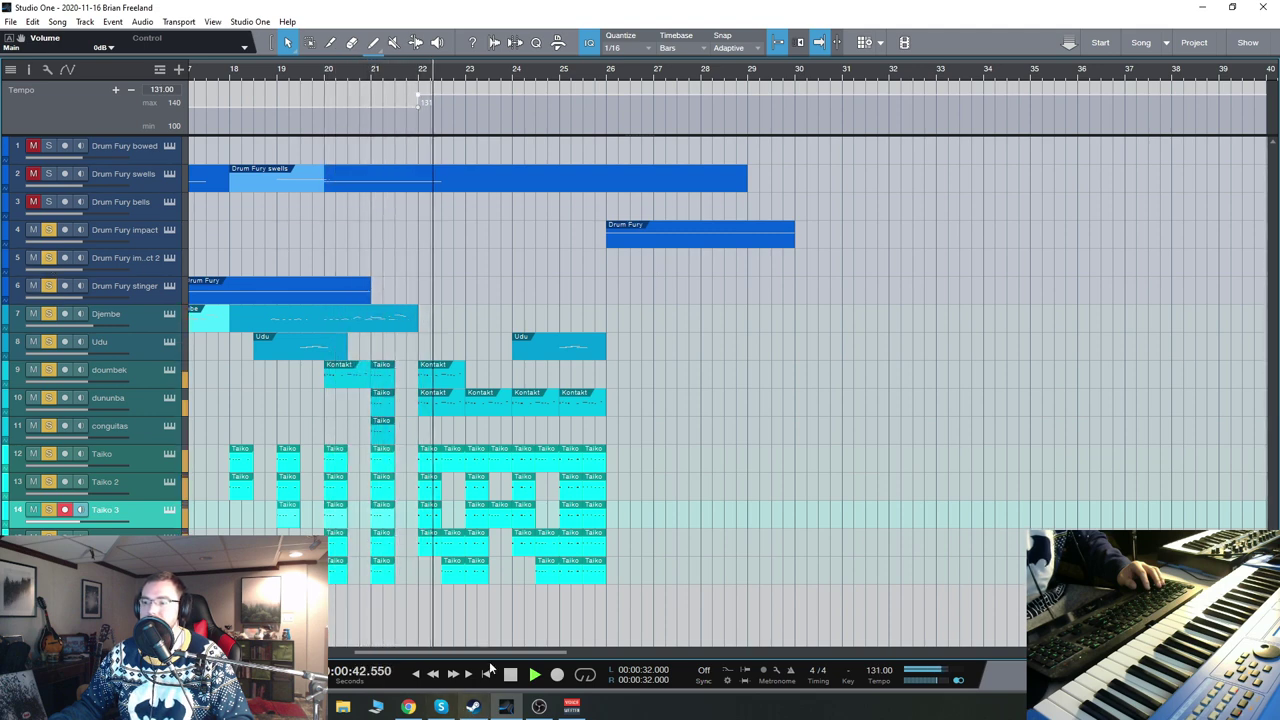
drag(497, 652, 514, 652)
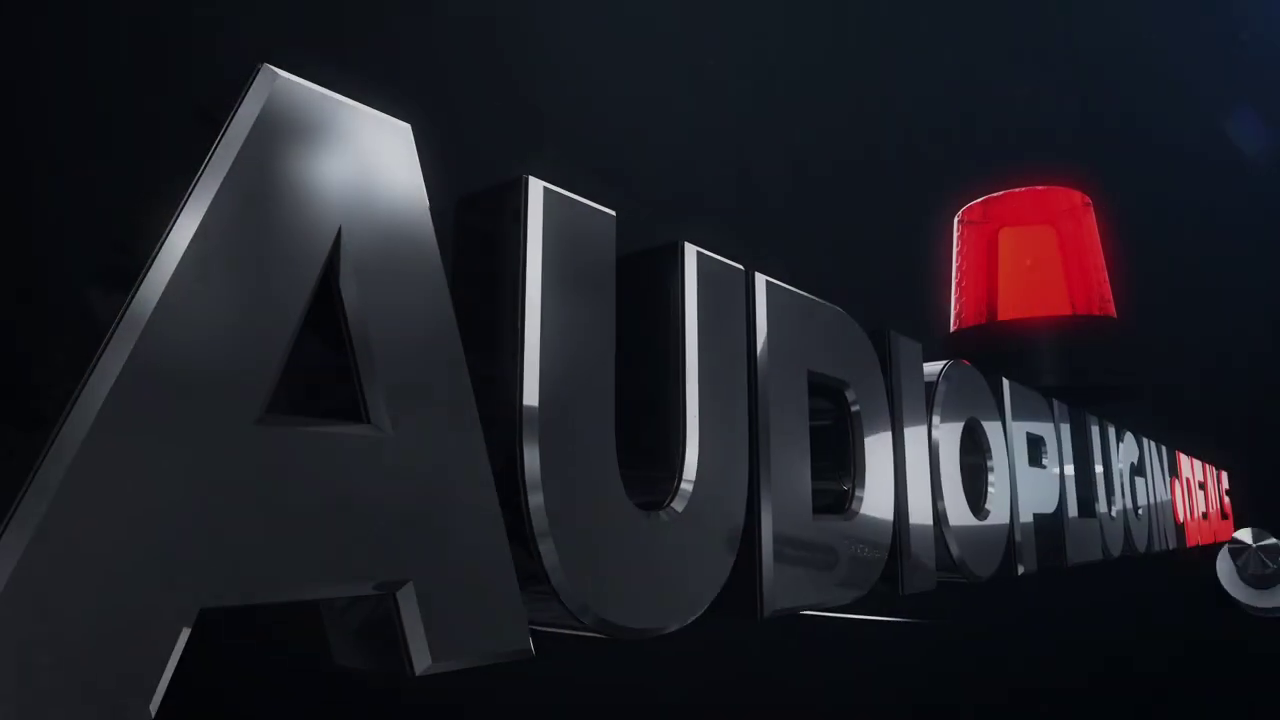